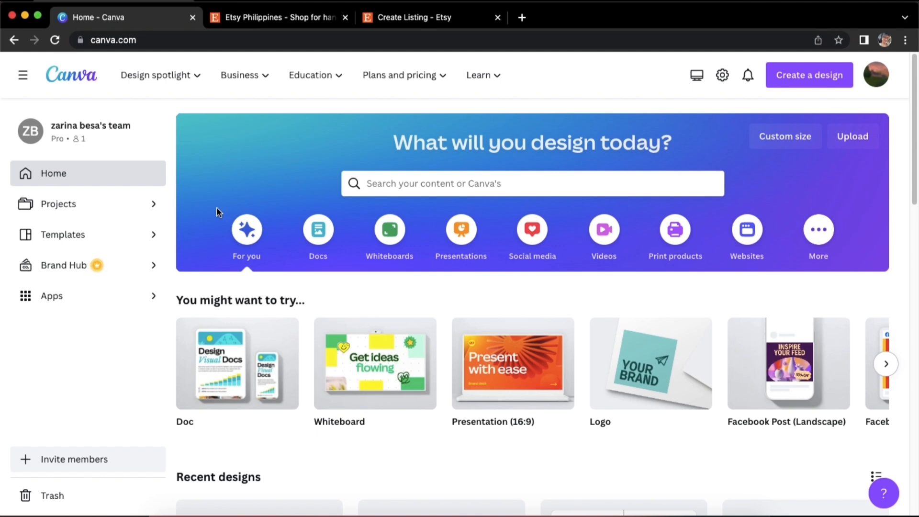
Switch to the Etsy home page and search the marketplace for "digital planner".
click(296, 18)
scroll(326, 311, down, 3)
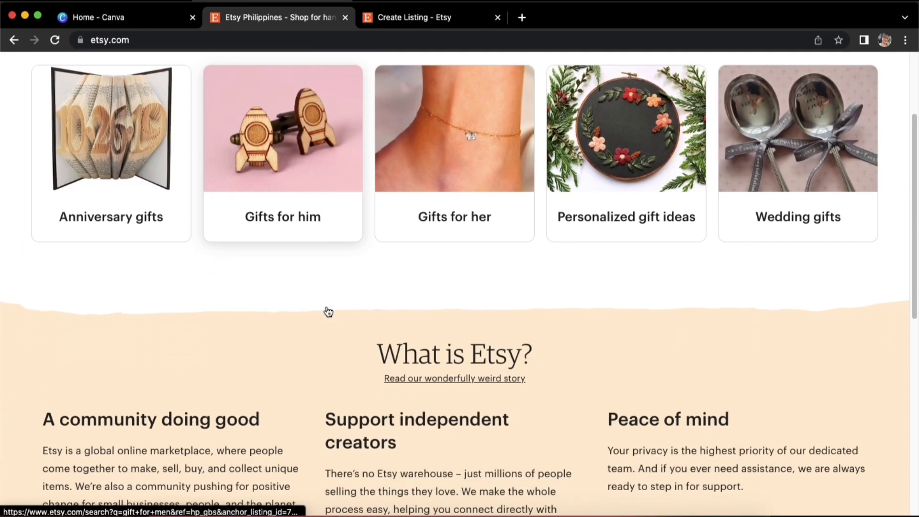
scroll(329, 287, down, 7)
scroll(328, 308, up, 10)
click(359, 70)
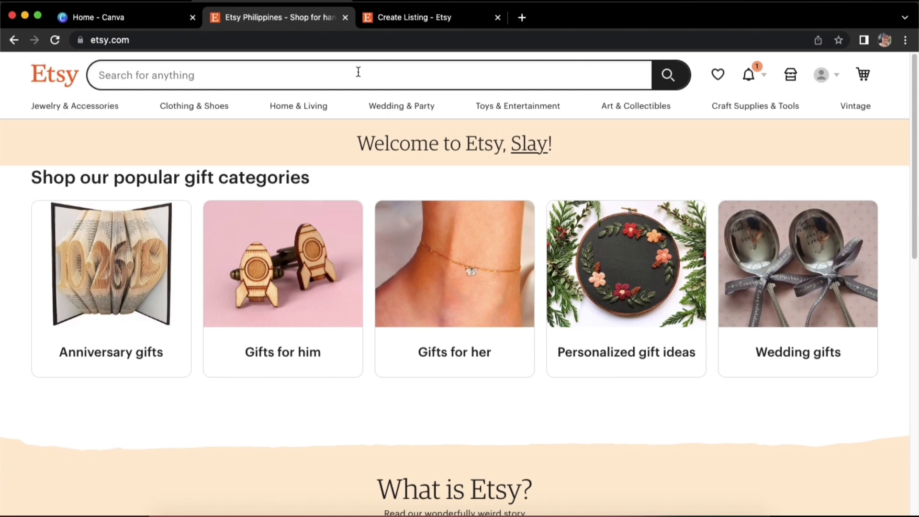
text(digital planner)
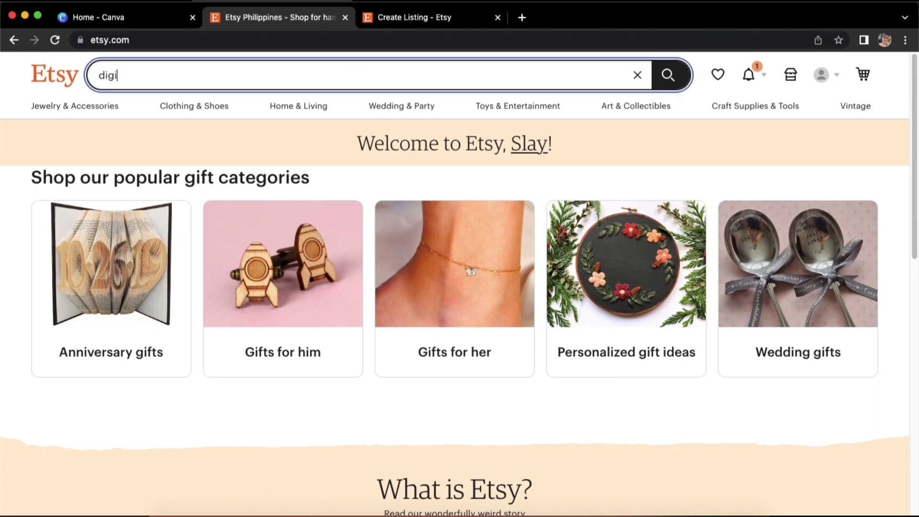
key(Return)
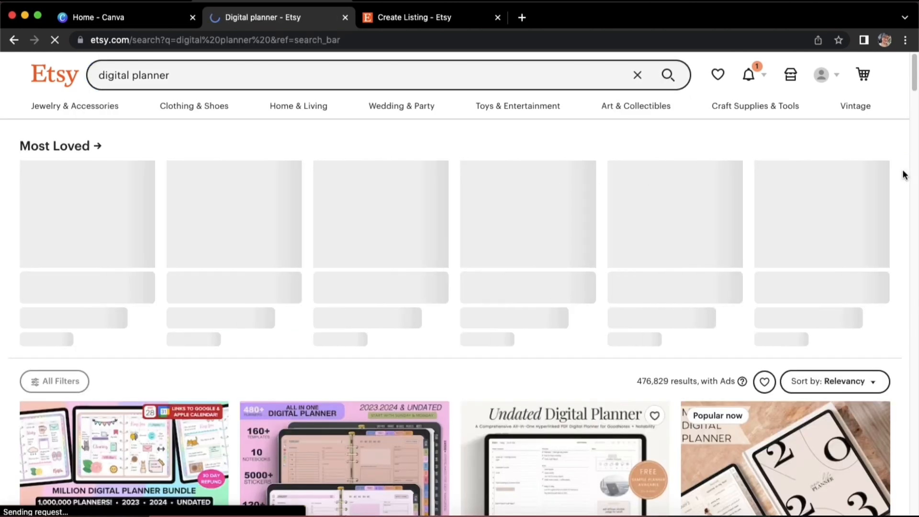
Browse the digital planner results and open the Undated Goodnotes Planner listing by CreativeDreamersCo.
scroll(904, 175, down, 3)
scroll(904, 175, down, 2)
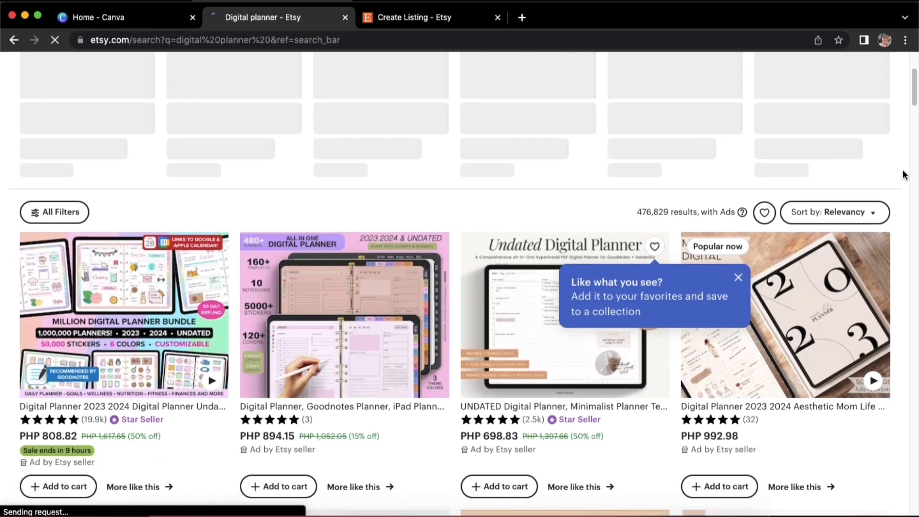
scroll(904, 175, down, 3)
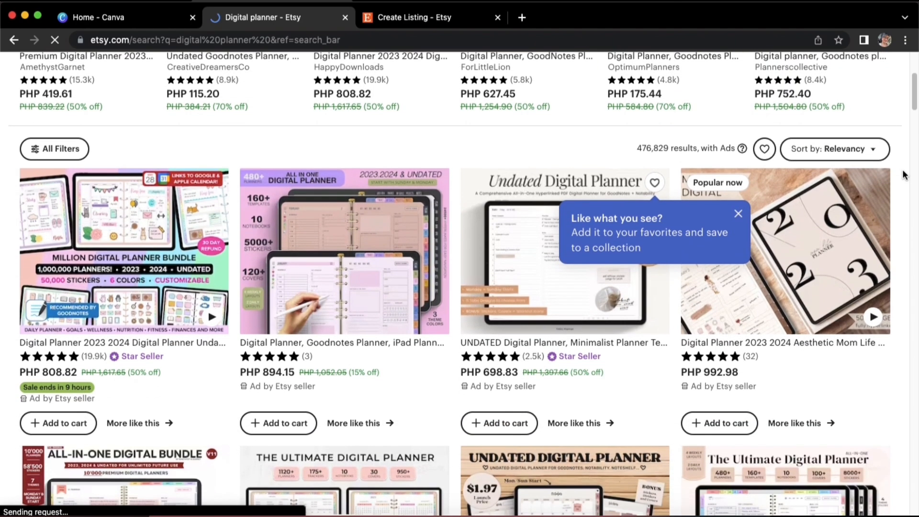
scroll(904, 175, down, 4)
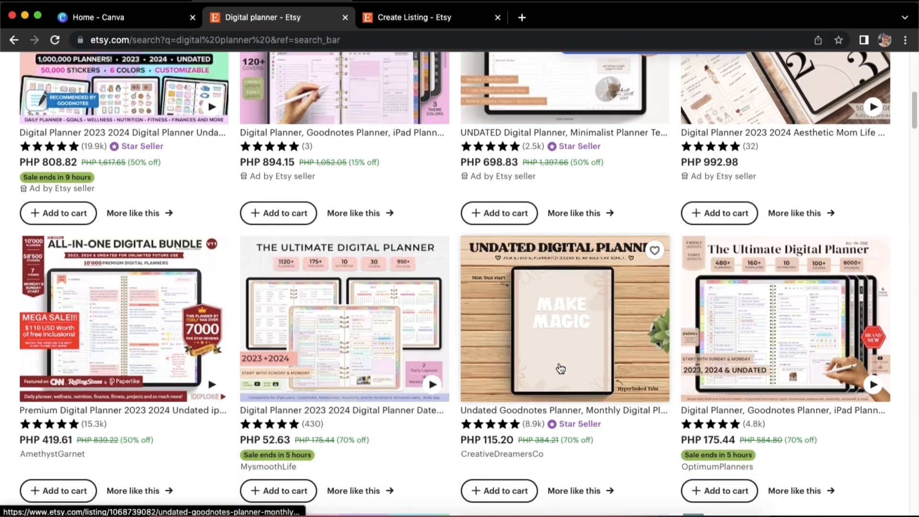
click(558, 362)
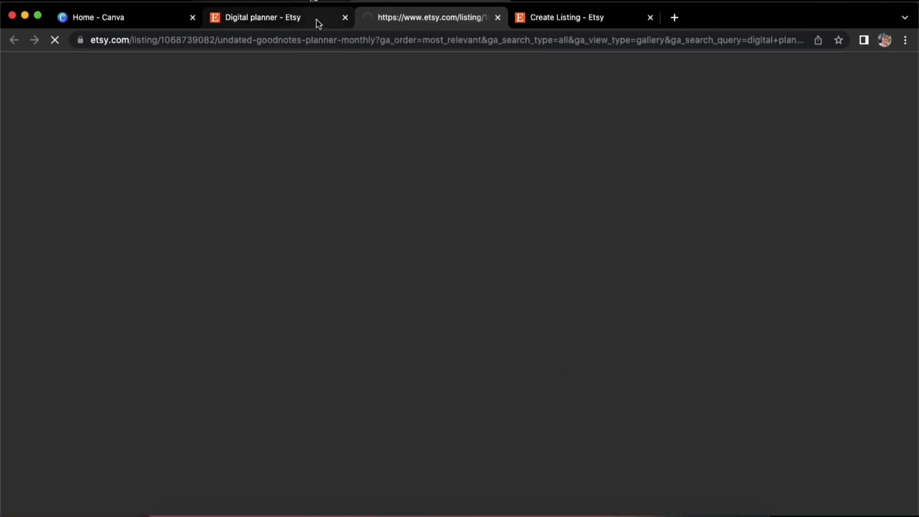
Examine the planner listing's preview images and video for its layout and page ideas.
scroll(393, 191, down, 3)
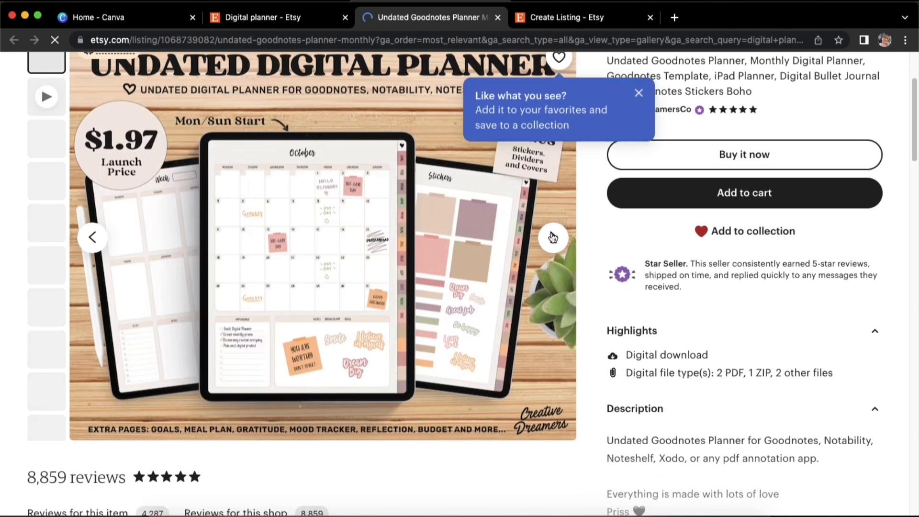
click(560, 246)
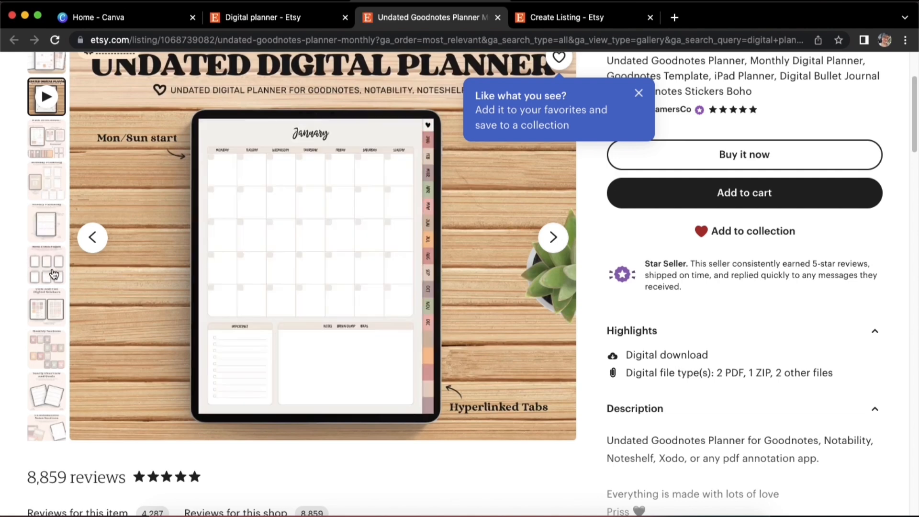
scroll(56, 277, up, 3)
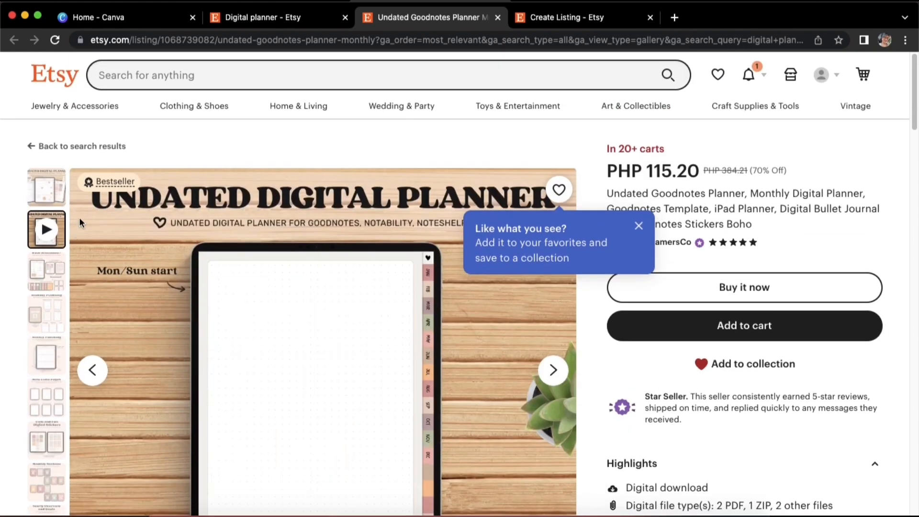
Switch to Canva and create a new A4 Document design measuring 210 × 297 mm.
click(156, 19)
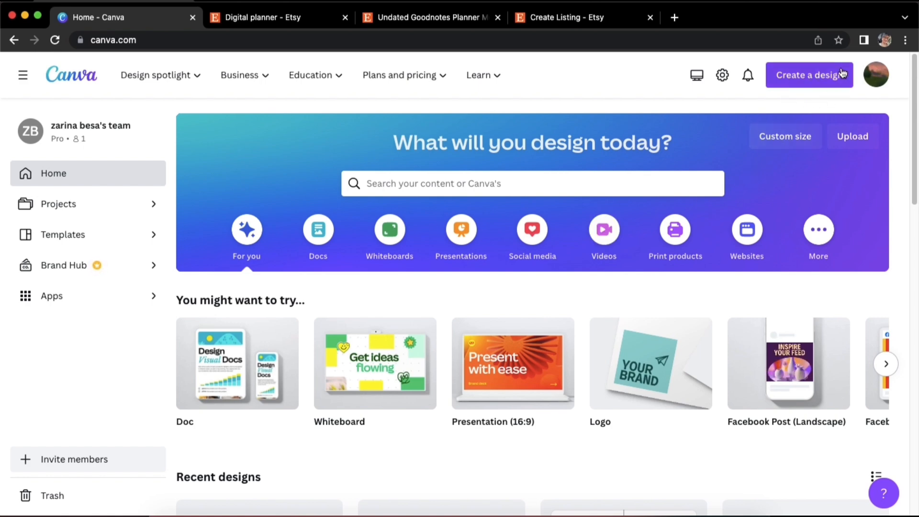
click(793, 89)
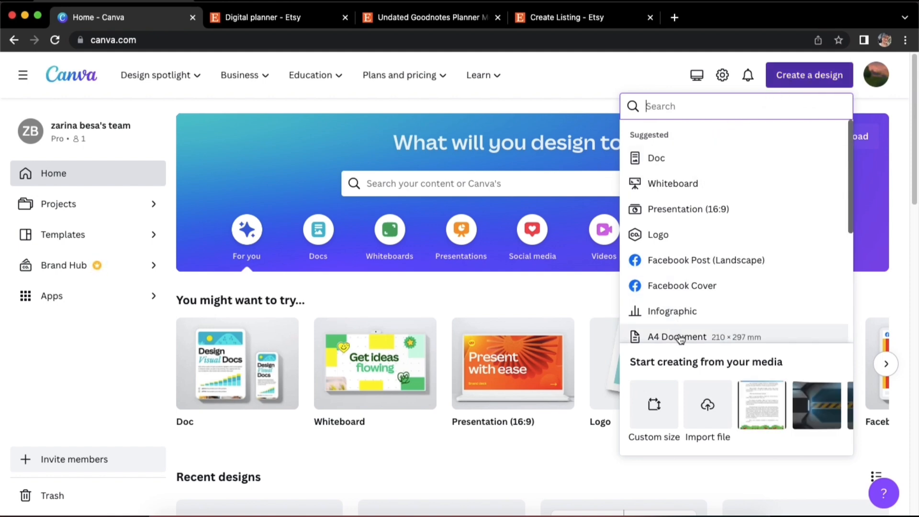
click(654, 337)
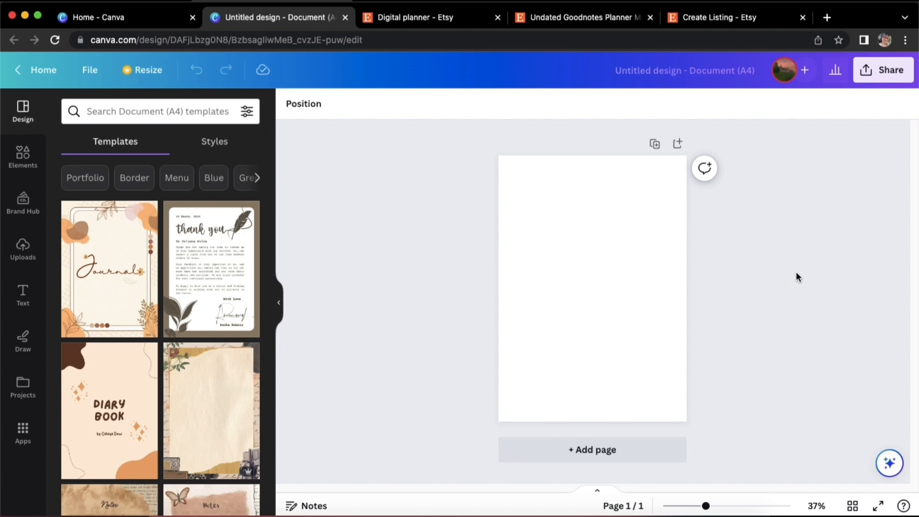
Add a second blank page to the A4 document.
click(634, 220)
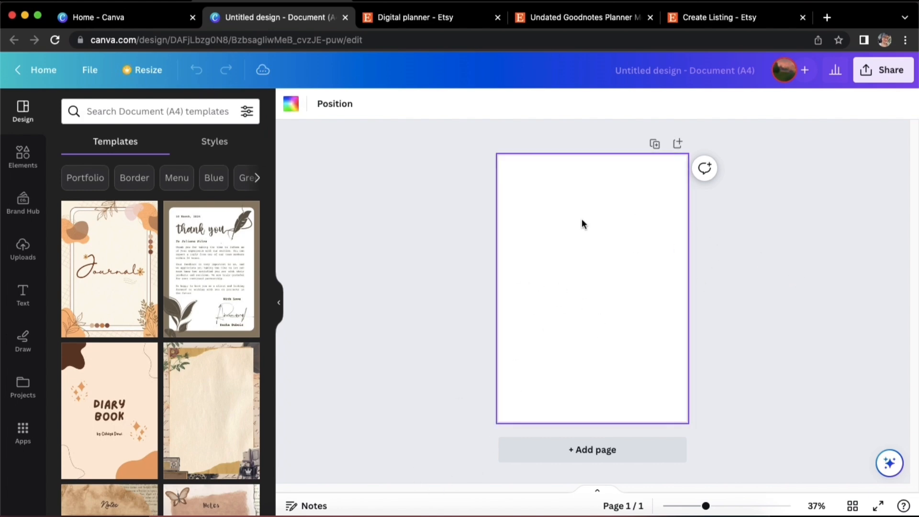
click(800, 358)
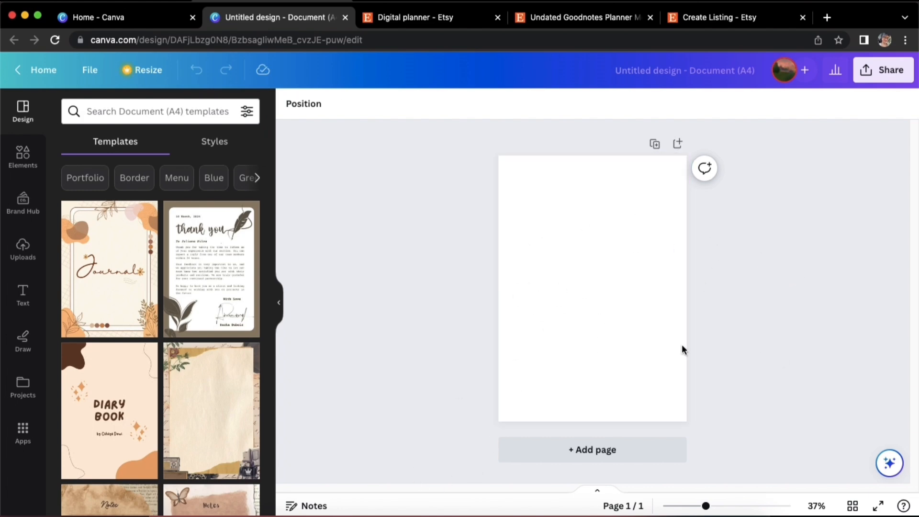
click(565, 460)
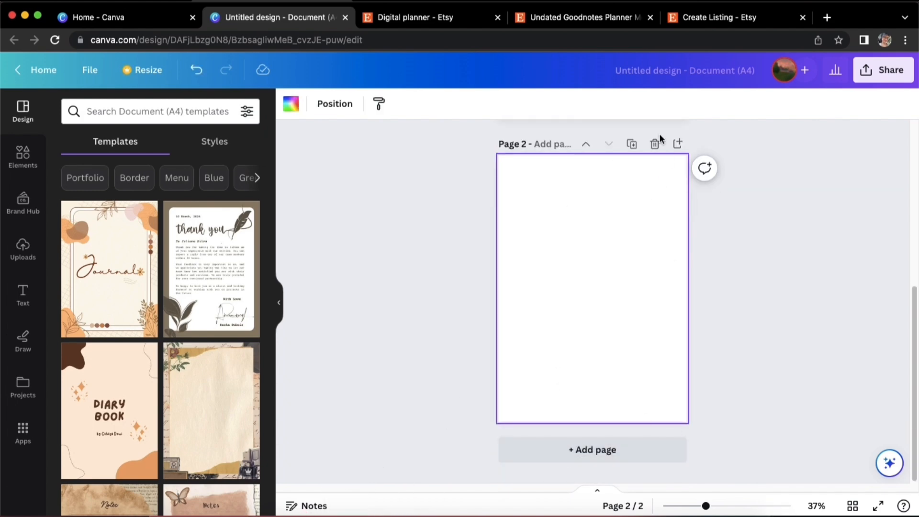
scroll(814, 450, up, 2)
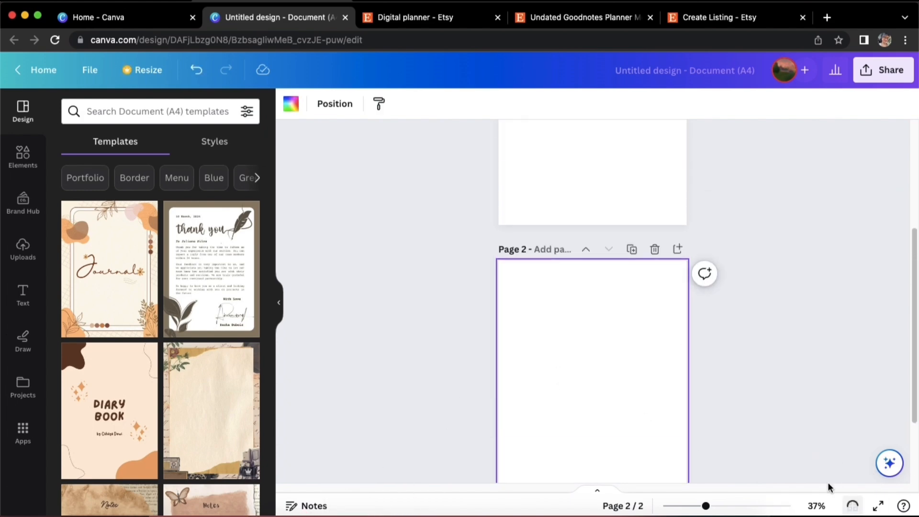
In the page overview, name page 1 "Hardcover" and page 2 "Introduction".
click(848, 506)
click(138, 324)
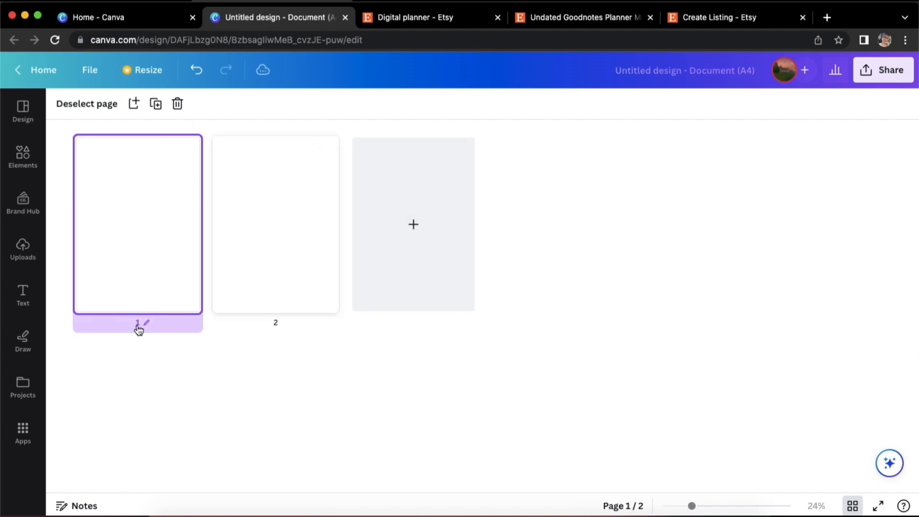
text(H)
text(sa)
key(BackSpace)
key(BackSpace)
text(ardcover)
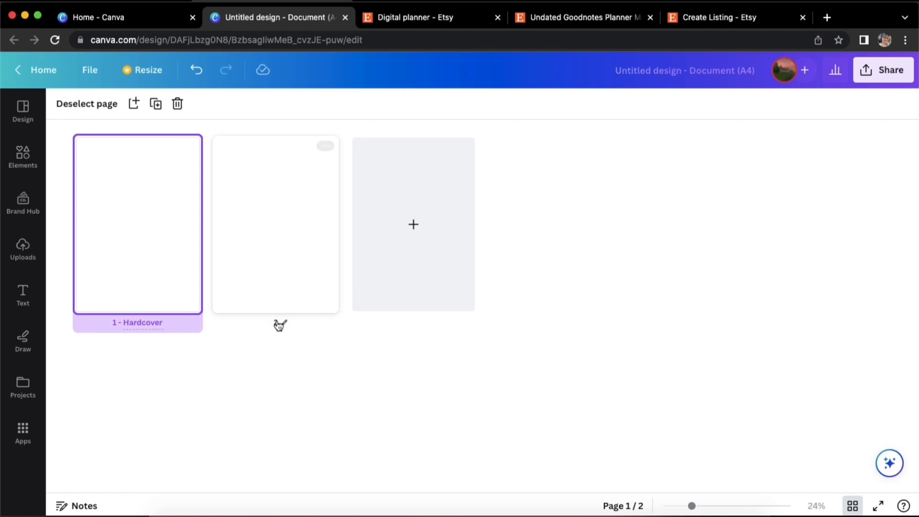
click(279, 324)
text(Introduction)
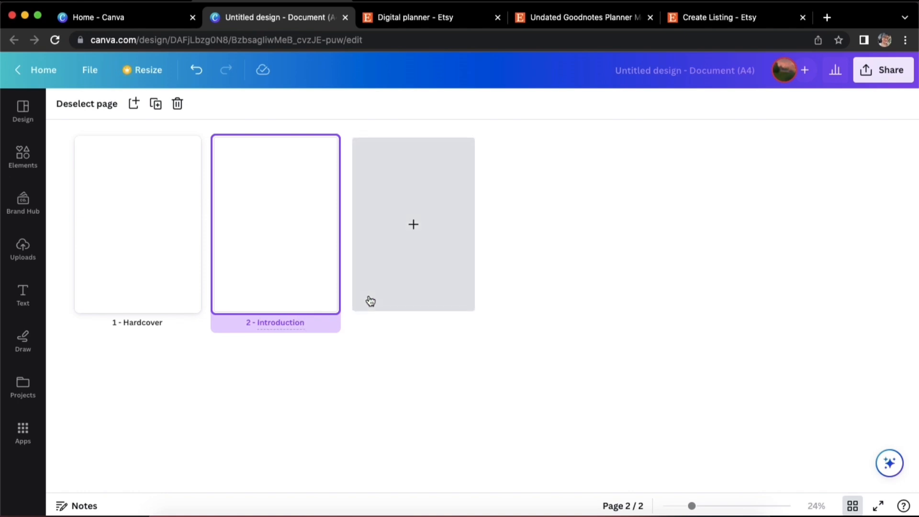
Add a third page and name it "Calendar".
click(369, 302)
click(418, 324)
text(Calendar)
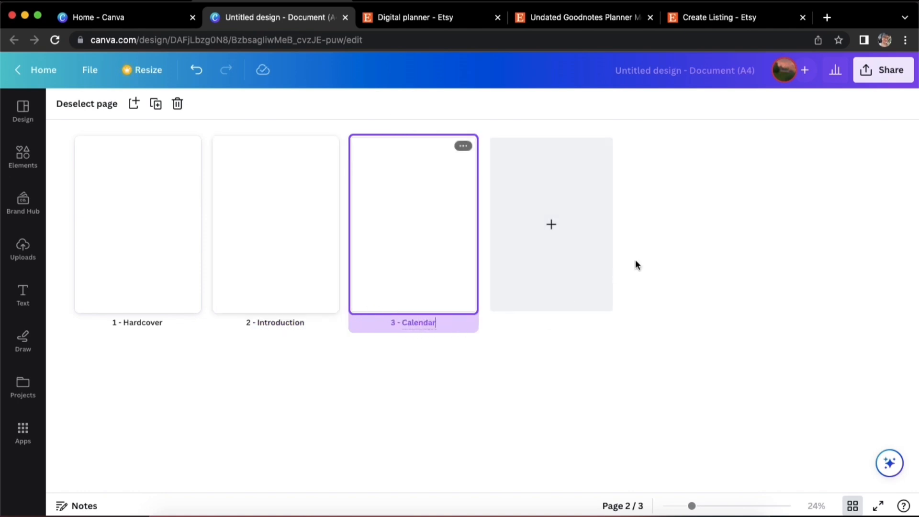
Add a fourth page named "Notes", select the Hardcover page and close the page overview.
click(552, 215)
click(553, 330)
text(nOTE)
key(BackSpace)
key(BackSpace)
key(BackSpace)
key(BackSpace)
text(Notes)
click(165, 275)
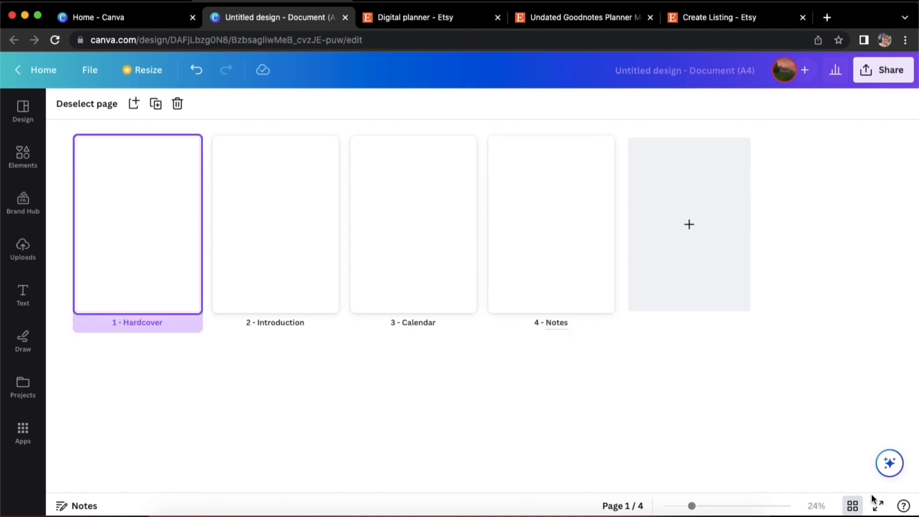
click(853, 506)
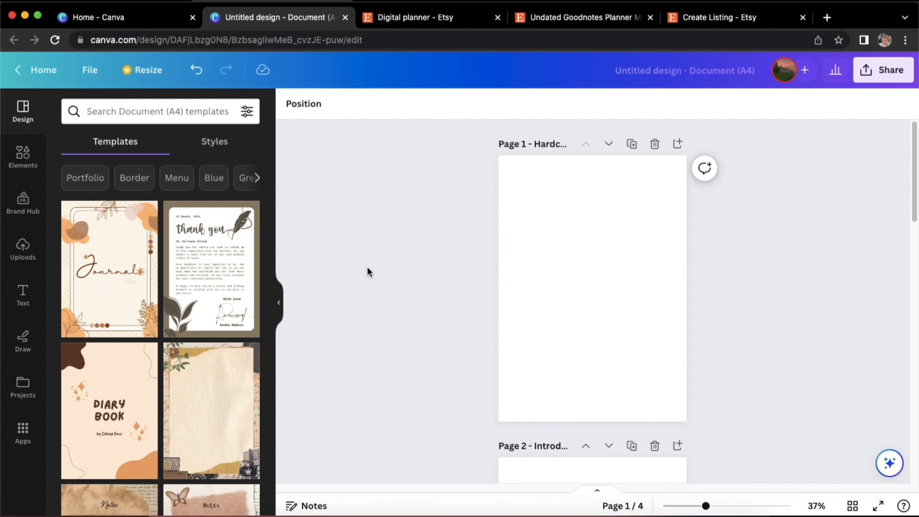
Search the document templates for "digital planner", look through the designs and return to the default template list.
click(134, 110)
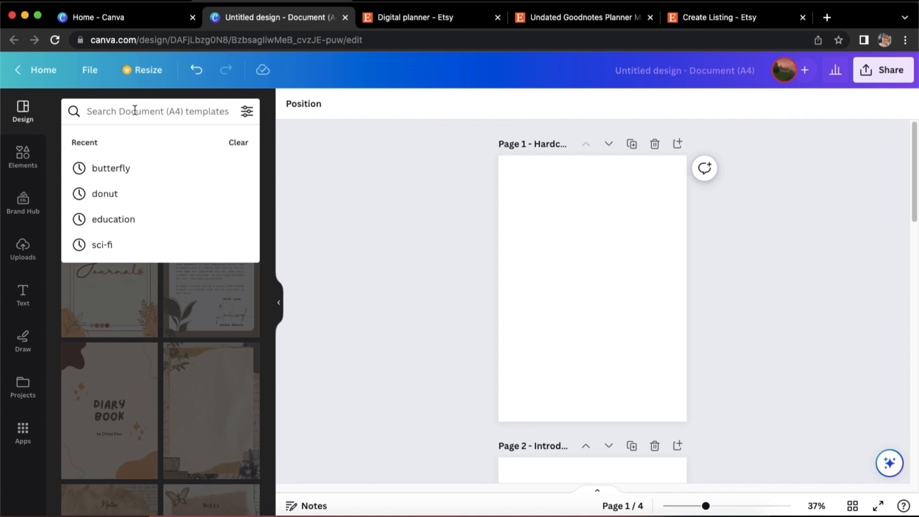
text(digita)
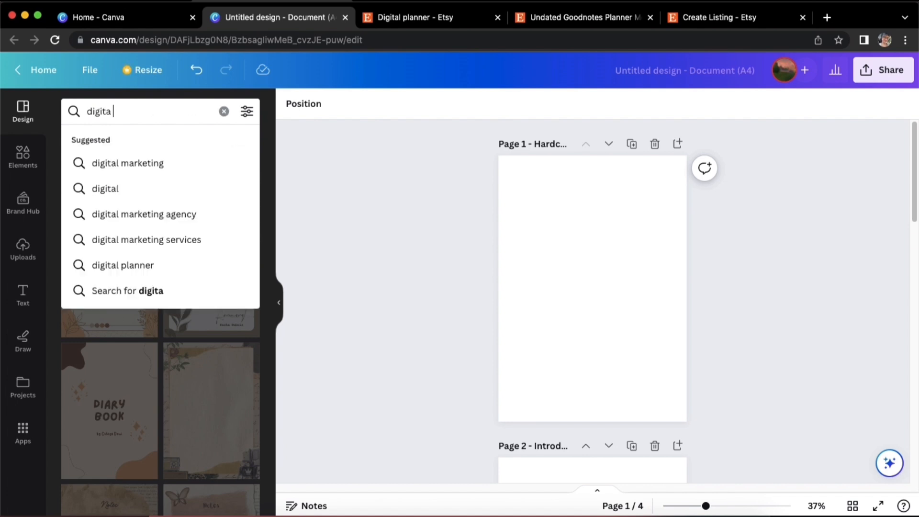
text(l planner)
key(Return)
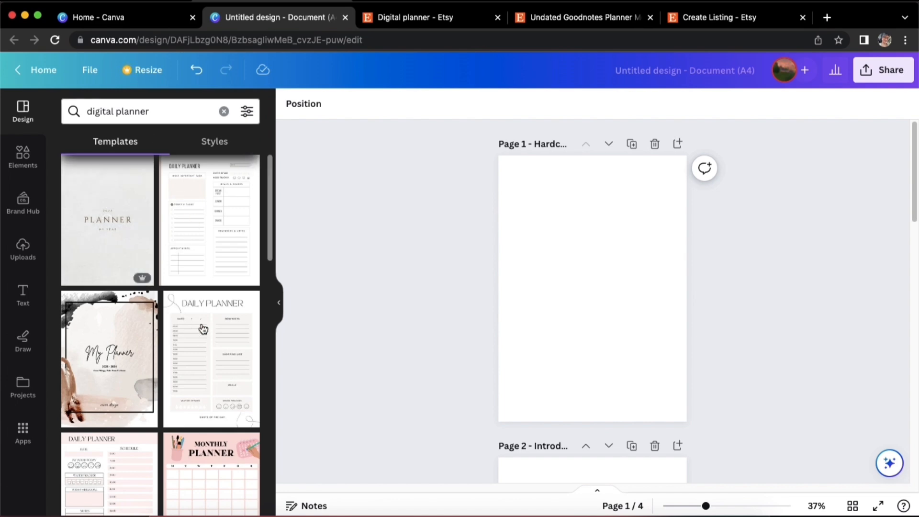
scroll(191, 335, down, 6)
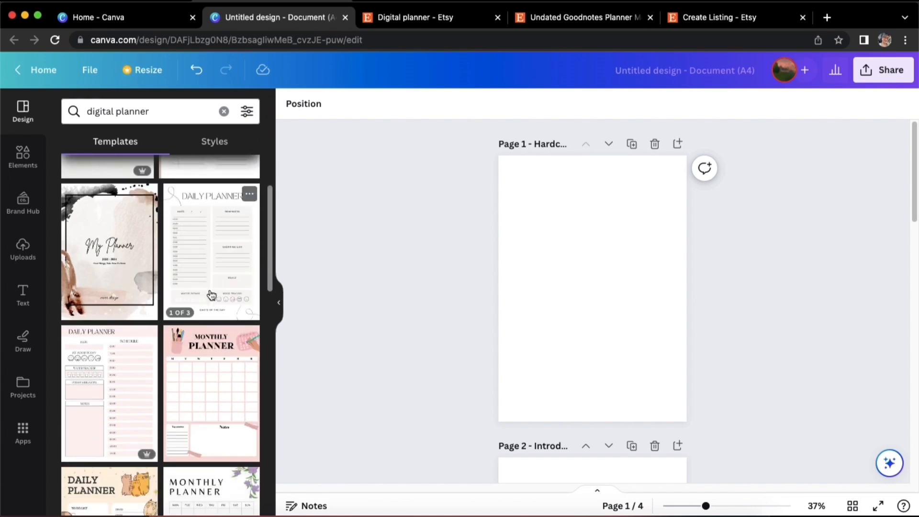
click(20, 118)
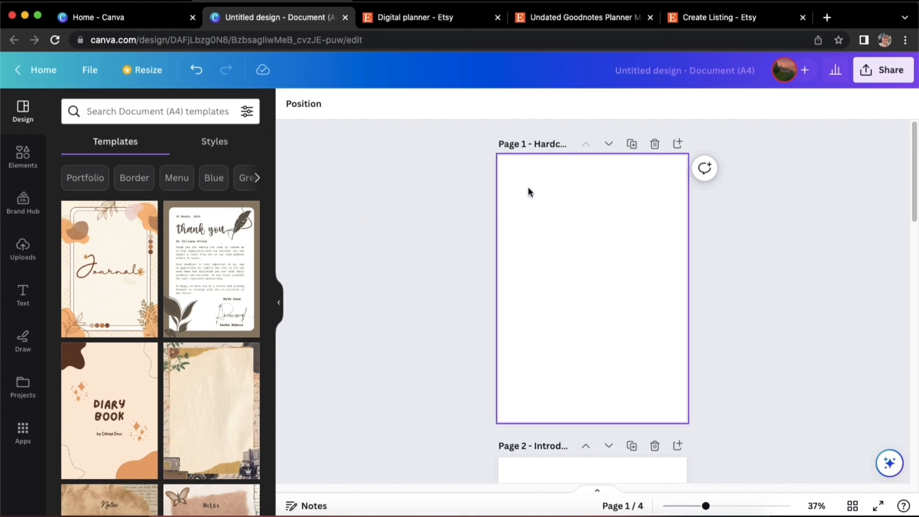
With the Hardcover page selected, search the elements for "butterfly" and browse all matching graphics.
click(607, 225)
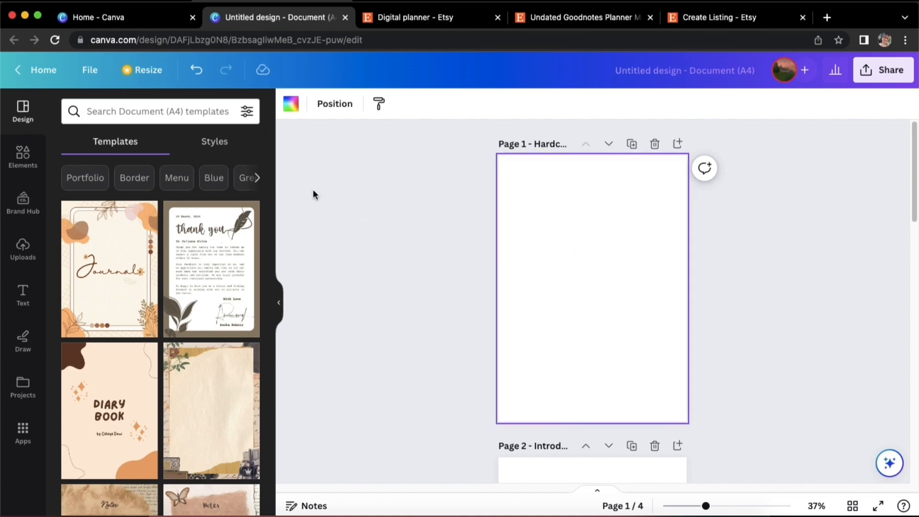
click(23, 166)
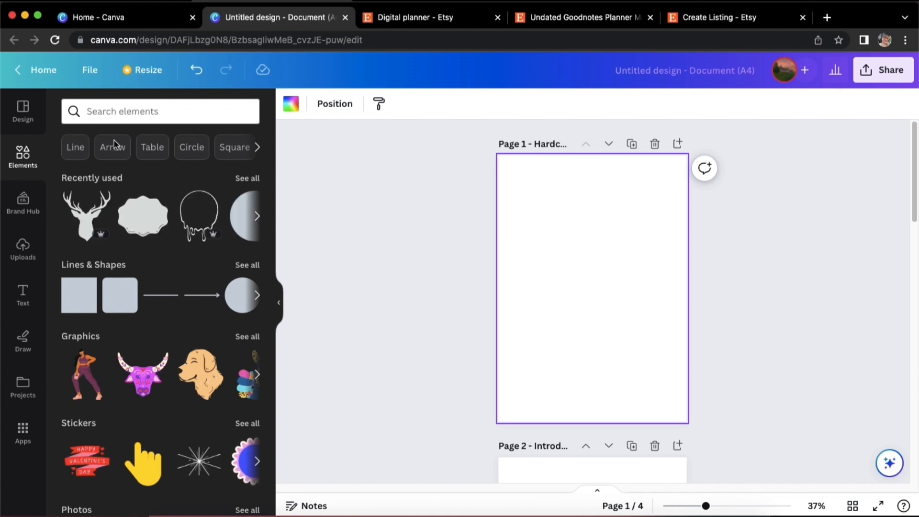
click(174, 103)
text(butterfly)
key(Return)
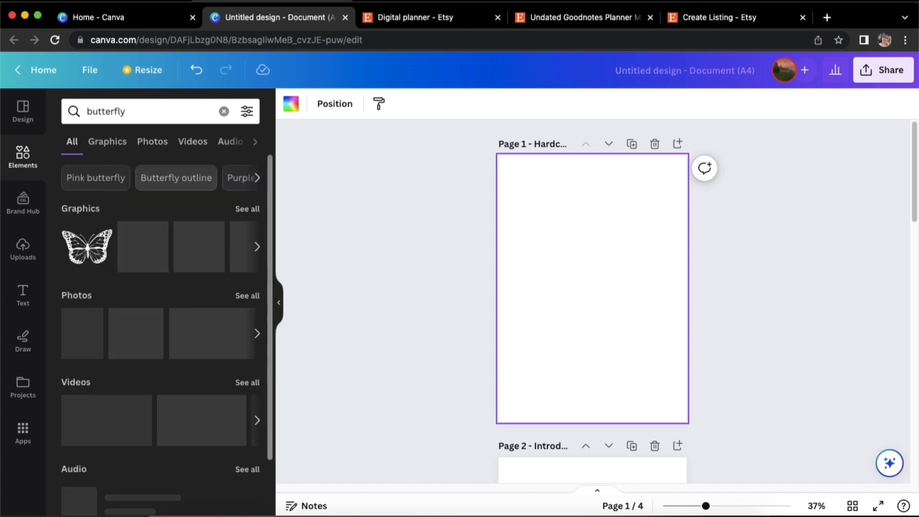
click(254, 210)
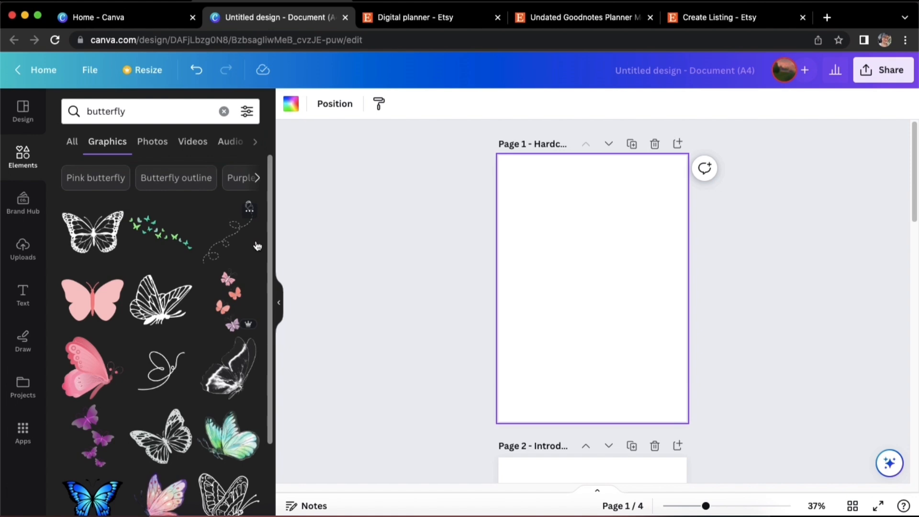
scroll(223, 319, down, 5)
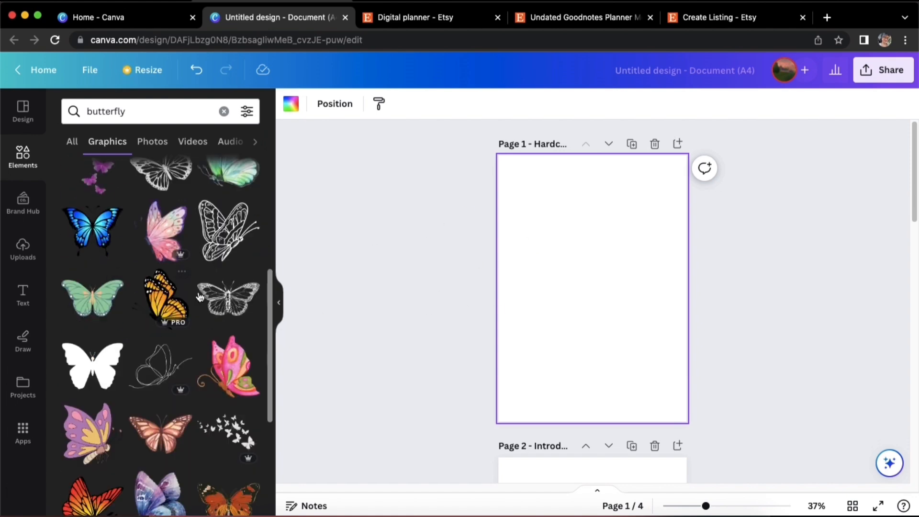
scroll(100, 282, down, 5)
scroll(110, 287, up, 10)
scroll(220, 354, down, 3)
Try out a butterfly graphic on the Hardcover page and delete it.
click(228, 367)
drag(576, 322, 575, 313)
key(Delete)
scroll(163, 296, up, 5)
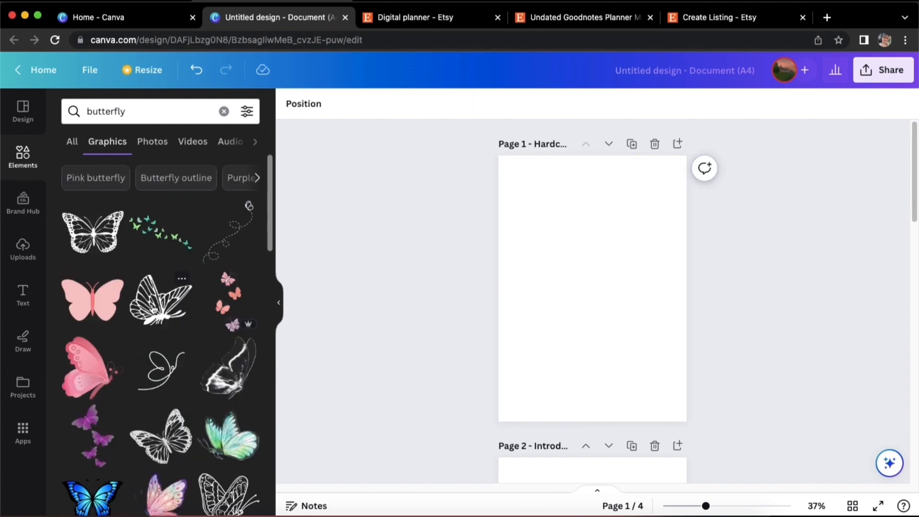
Place the line-drawn butterfly graphic on the Hardcover page and make it slightly smaller.
click(161, 300)
click(529, 348)
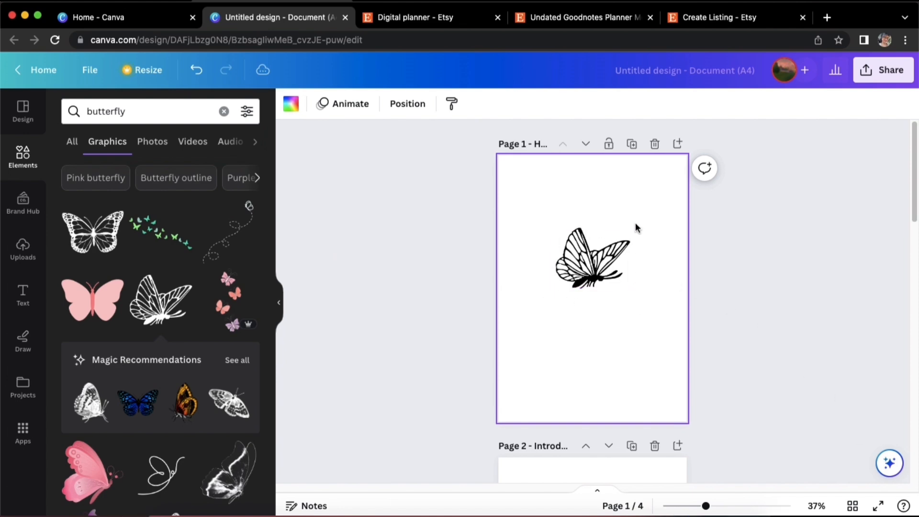
click(564, 279)
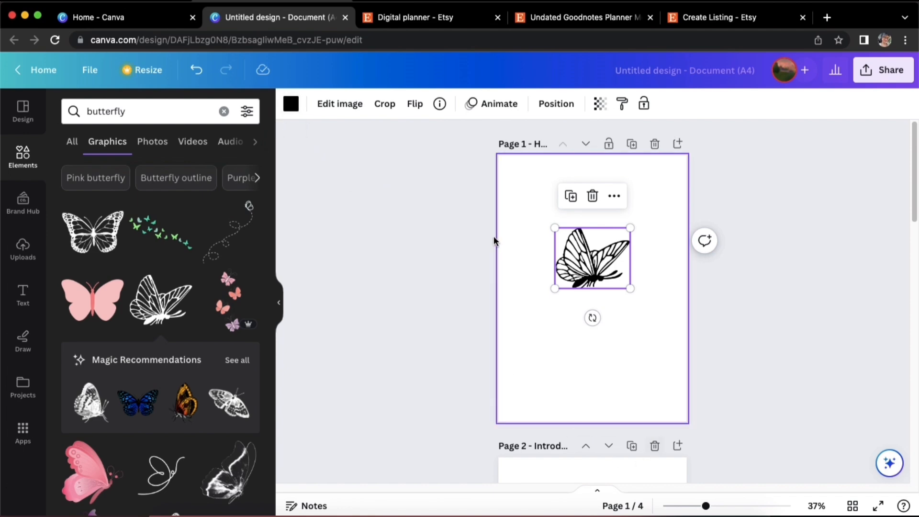
drag(554, 288, 560, 285)
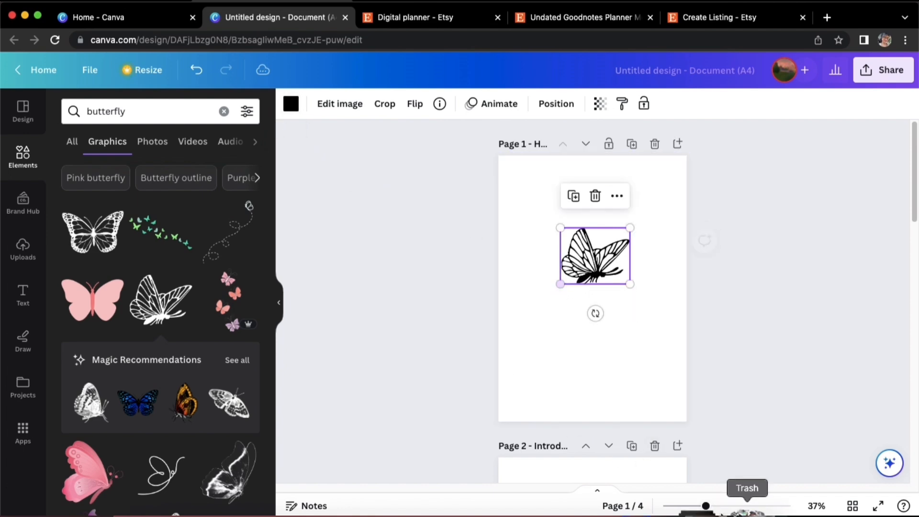
drag(712, 507, 718, 506)
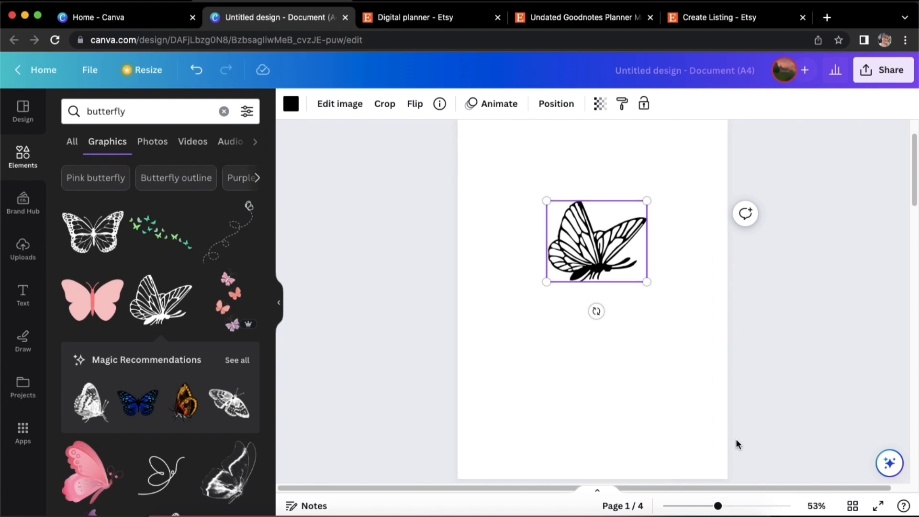
scroll(736, 438, up, 2)
Search the graphics for "circle" and place the leafy circle frame around the butterfly, layered behind it.
click(118, 112)
double_click(120, 114)
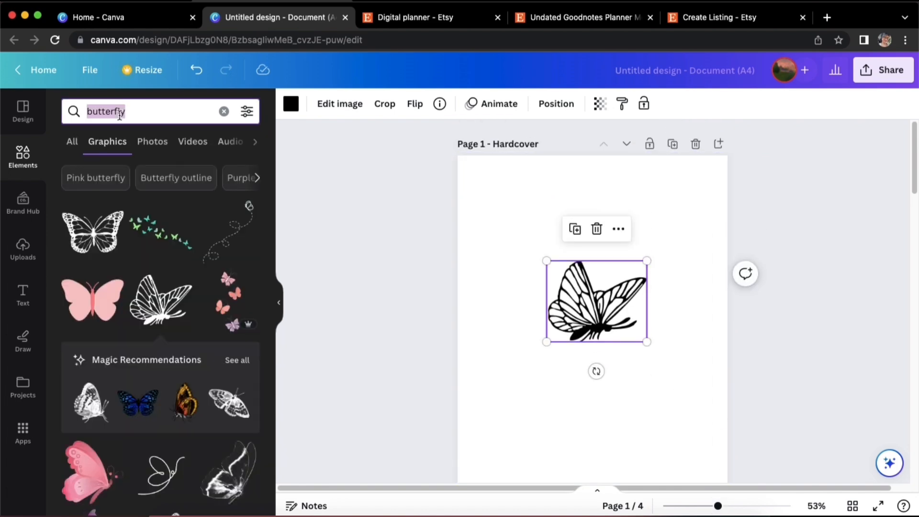
text(circle)
key(Return)
scroll(144, 335, down, 1)
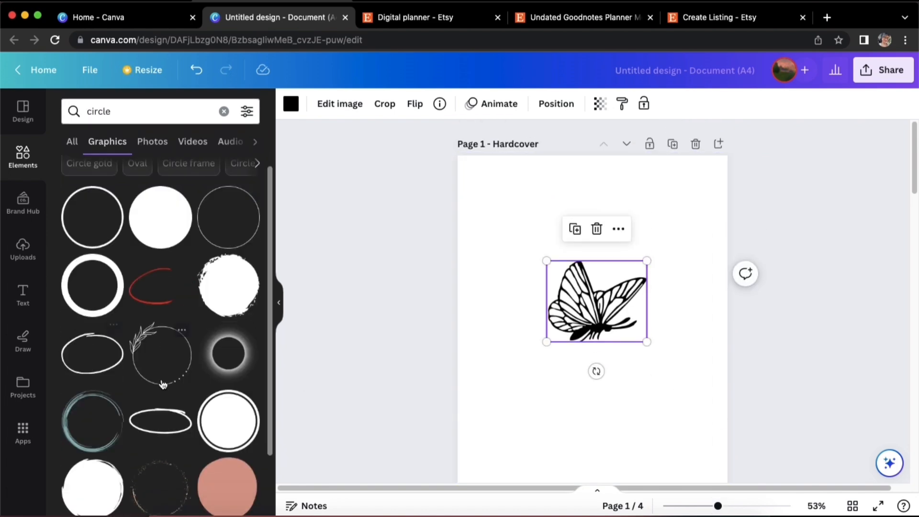
drag(129, 378, 617, 305)
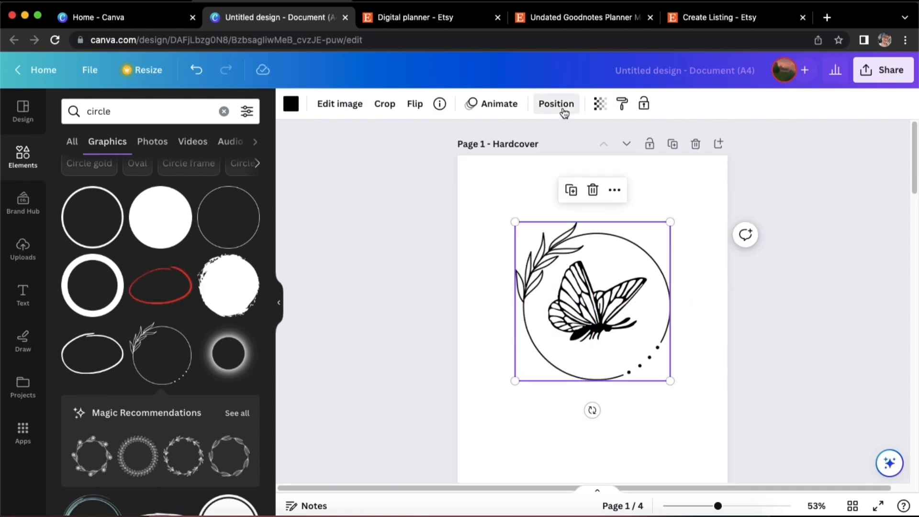
click(556, 104)
click(204, 162)
Recolour the butterfly with a custom grey-blue and apply the same colour to the circle frame.
click(594, 307)
click(291, 103)
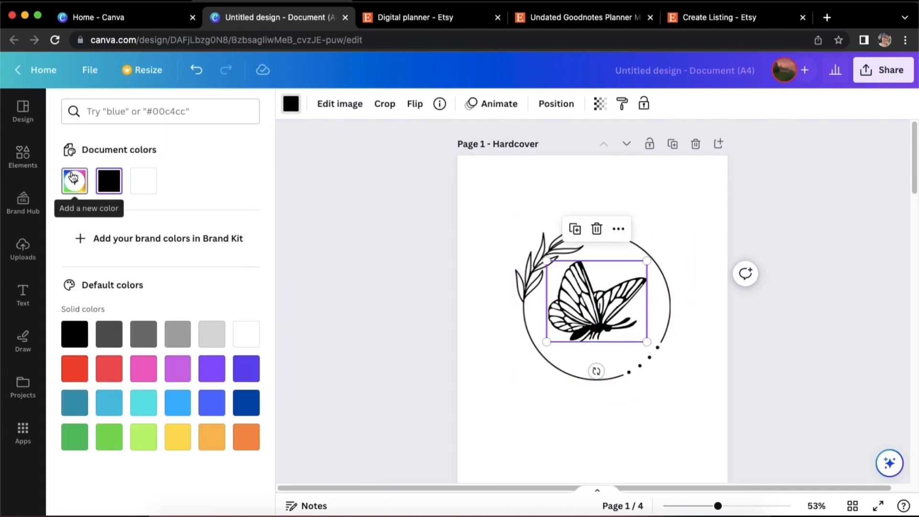
click(74, 180)
click(191, 291)
drag(191, 291, 168, 291)
click(136, 233)
click(520, 278)
click(109, 181)
Group the butterfly with the circle frame, scale the group down and centre it horizontally on the page.
drag(788, 404, 517, 215)
click(558, 190)
drag(670, 381, 630, 339)
drag(577, 330, 597, 337)
Add a heading to the Hardcover page reading "My 2023 Planner".
click(22, 295)
click(133, 262)
text(My)
click(617, 292)
double_click(599, 321)
text(2023 Planner)
key(super+a)
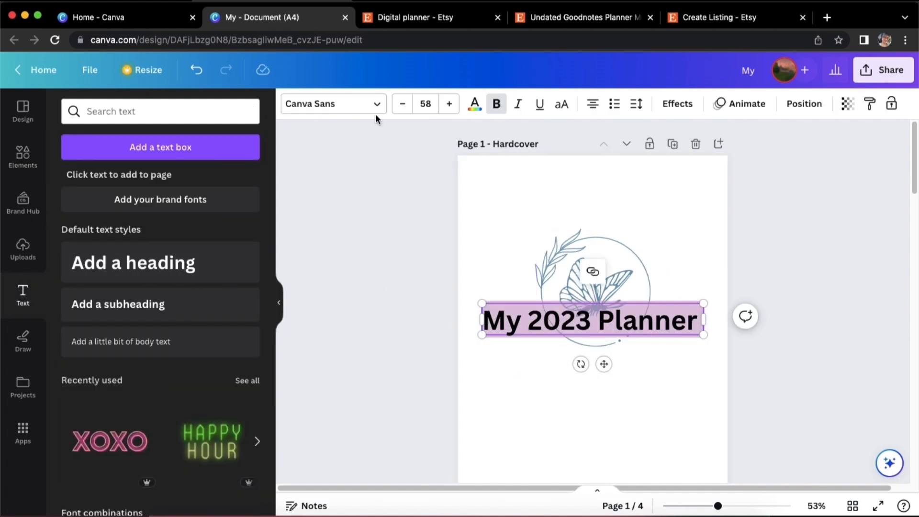
Try several fonts on the "My 2023 Planner" heading and settle on Madelyn.
click(334, 104)
scroll(143, 320, down, 5)
click(134, 316)
scroll(158, 326, down, 5)
click(152, 323)
scroll(143, 335, down, 10)
scroll(139, 354, down, 10)
click(126, 316)
scroll(125, 316, down, 10)
click(149, 190)
Move the heading below the butterfly emblem and colour it the same grey-blue.
drag(603, 363, 604, 424)
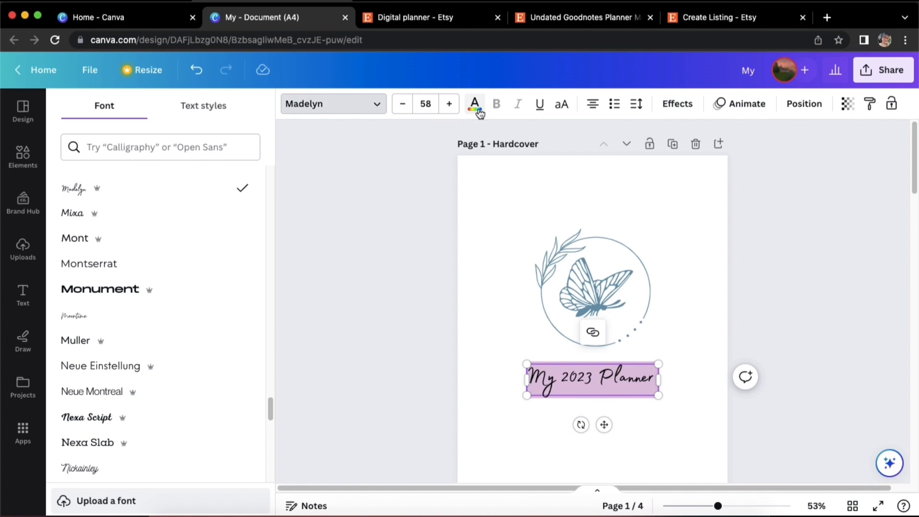
click(144, 180)
click(784, 250)
Give the Hardcover page a custom light blue background.
click(655, 307)
click(291, 104)
click(74, 181)
click(166, 319)
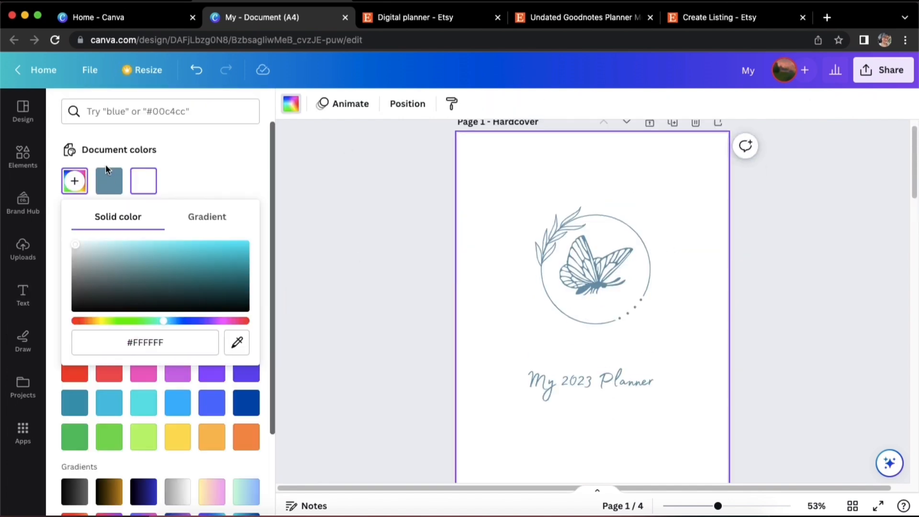
click(109, 180)
click(83, 183)
drag(129, 262, 100, 244)
click(346, 227)
mouse_move(915, 175)
mouse_down()
mouse_move(915, 197)
mouse_move(916, 180)
mouse_up()
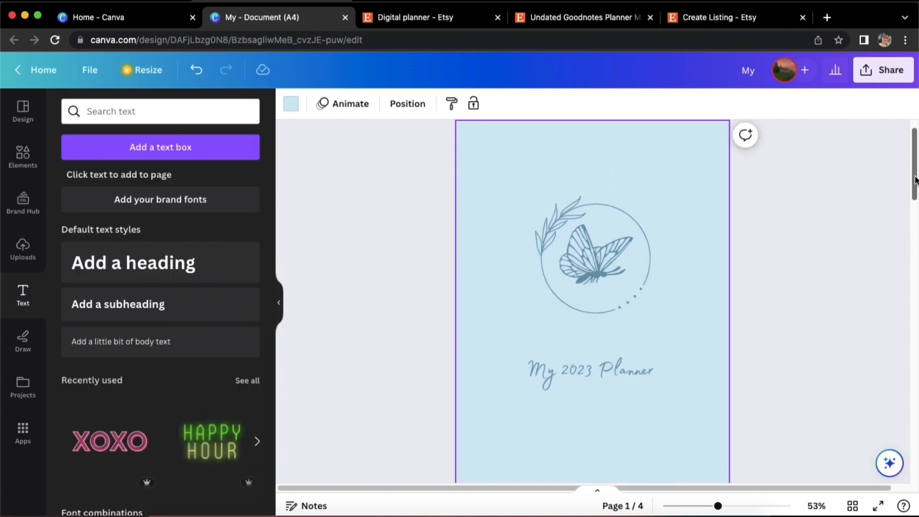
Search the graphics for "plants".
click(23, 155)
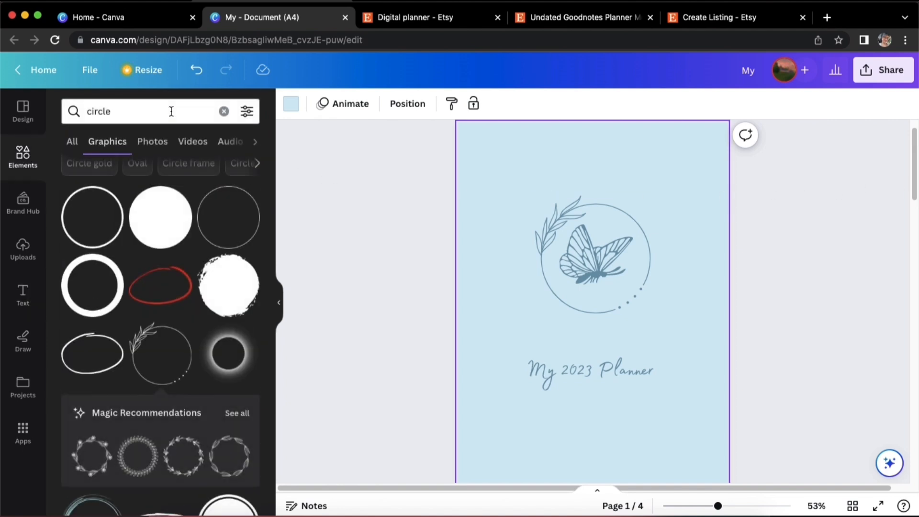
click(171, 111)
key(BackSpace)
key(BackSpace)
key(BackSpace)
key(BackSpace)
key(BackSpace)
key(BackSpace)
text(plants)
key(Return)
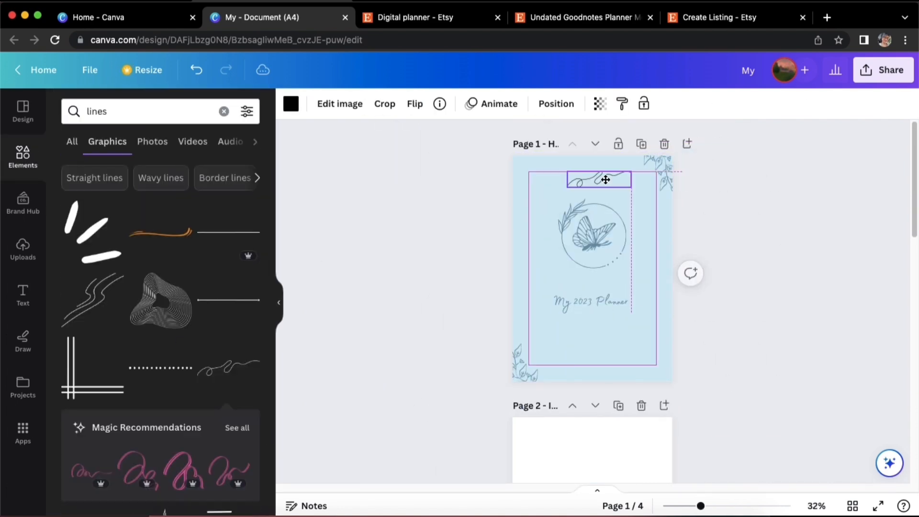
Widen the curly line graphic at the top of the Hardcover page so it spans most of the page.
drag(564, 186, 538, 186)
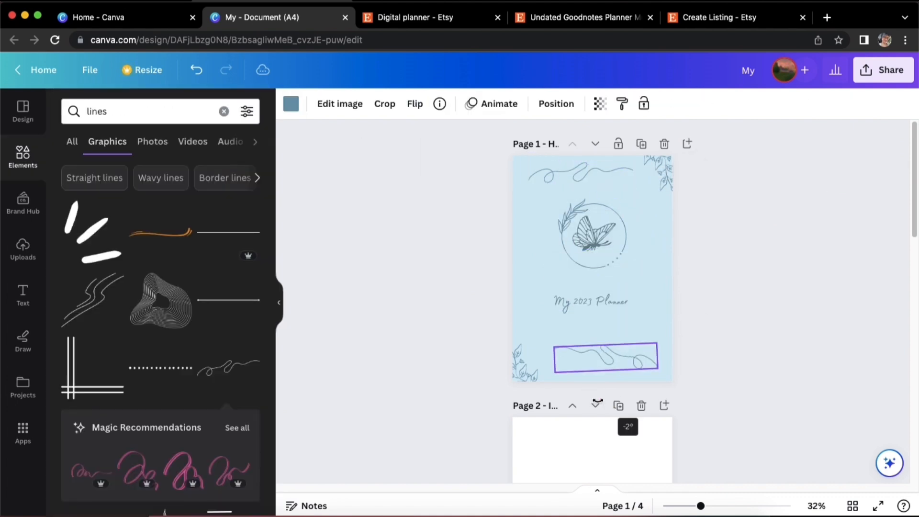
click(673, 266)
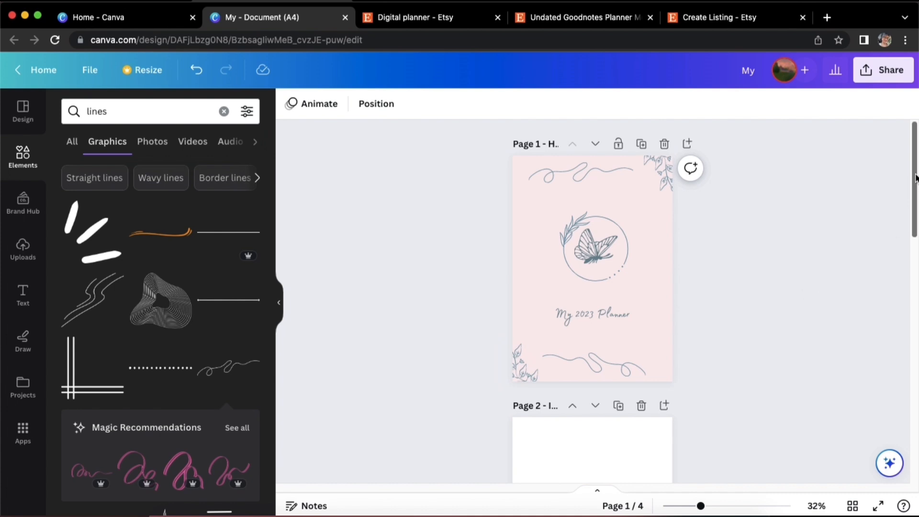
drag(914, 176, 916, 245)
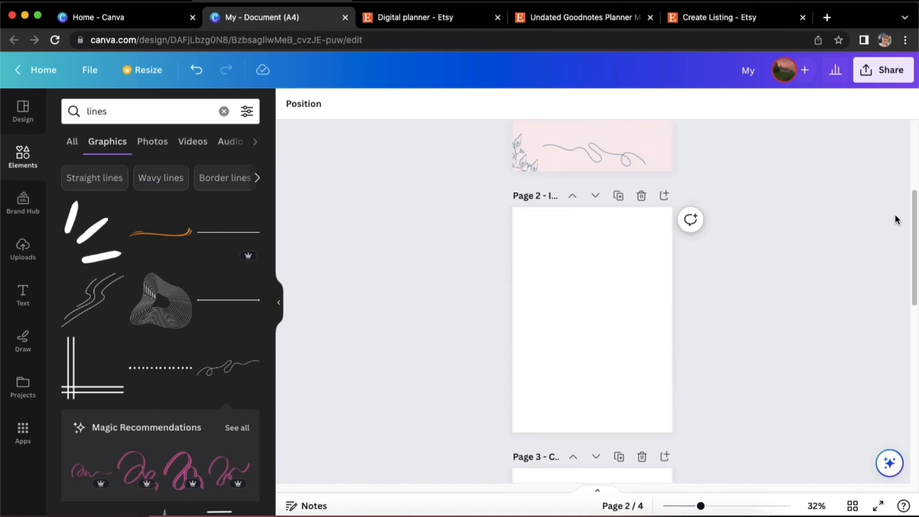
click(601, 324)
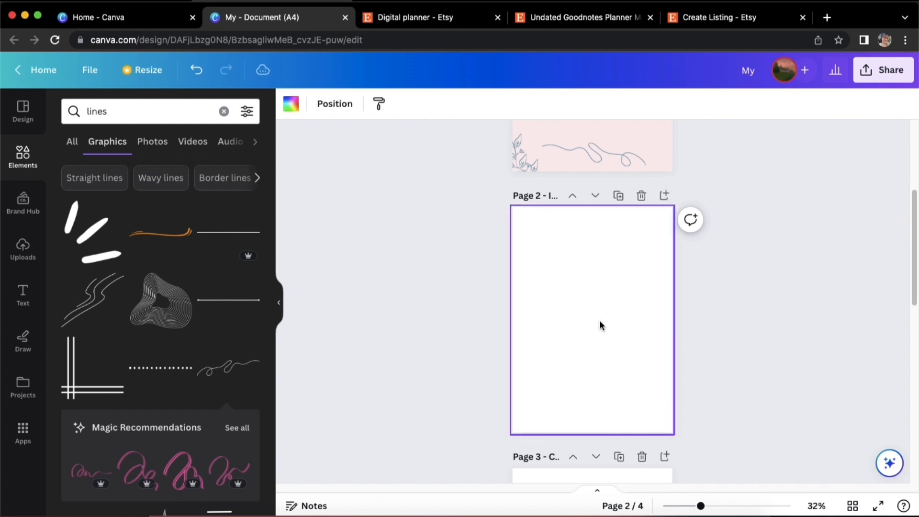
drag(916, 221, 916, 331)
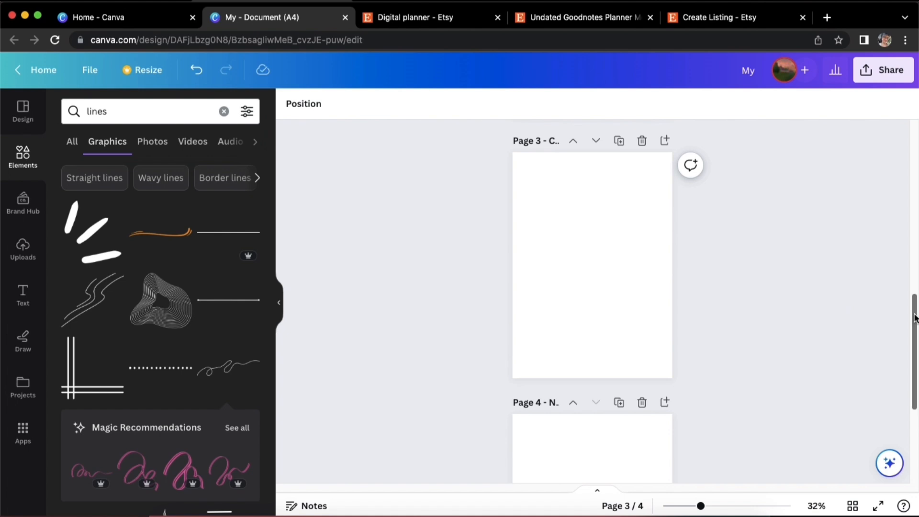
scroll(897, 226, up, 5)
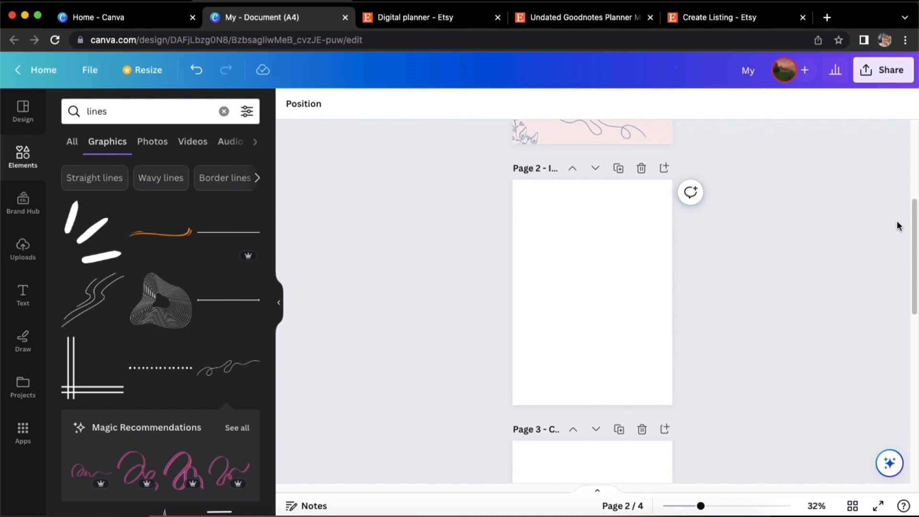
Duplicate the Hardcover heading, change the copy to "Butterfly Haven", and place it in a smaller size above the emblem.
scroll(872, 161, up, 5)
scroll(732, 276, down, 1)
click(593, 286)
click(572, 241)
drag(596, 287, 596, 306)
double_click(596, 306)
text(Butterfly Haven)
drag(610, 345, 609, 199)
click(425, 104)
click(429, 392)
click(845, 241)
scroll(845, 241, down, 5)
click(593, 249)
click(291, 104)
click(75, 180)
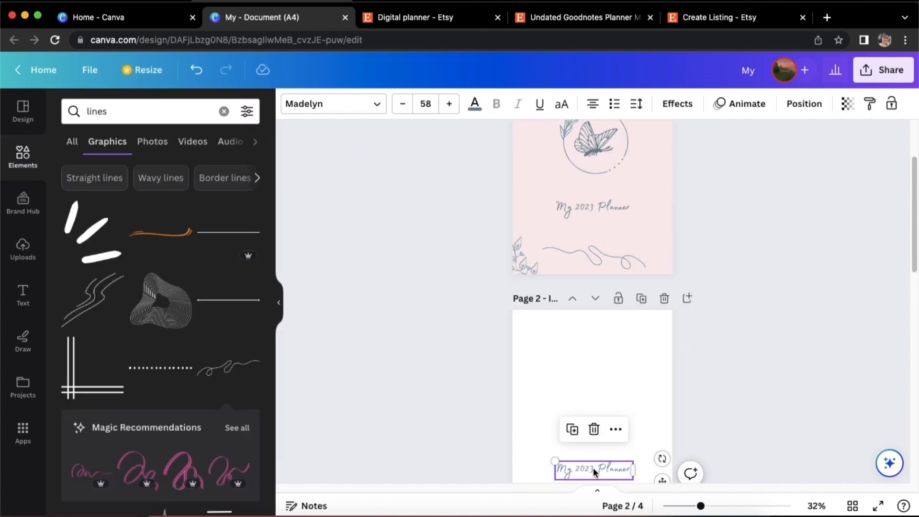
Change the copied heading on the Introduction page to "Month List" and place it near the page top at font size 60.
double_click(593, 472)
text(Month (A)
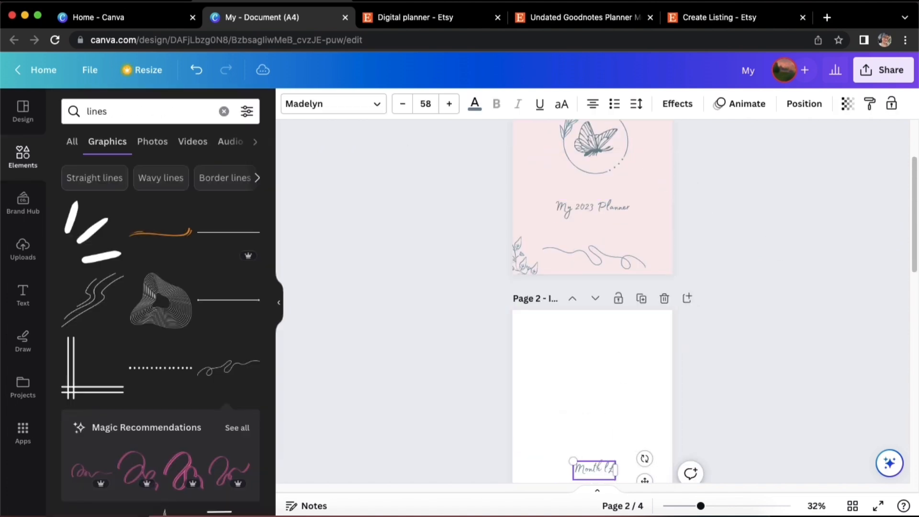
scroll(750, 397, down, 2)
scroll(751, 398, up, 5)
double_click(615, 368)
click(615, 368)
text(List)
drag(608, 415, 604, 268)
click(425, 104)
text(60)
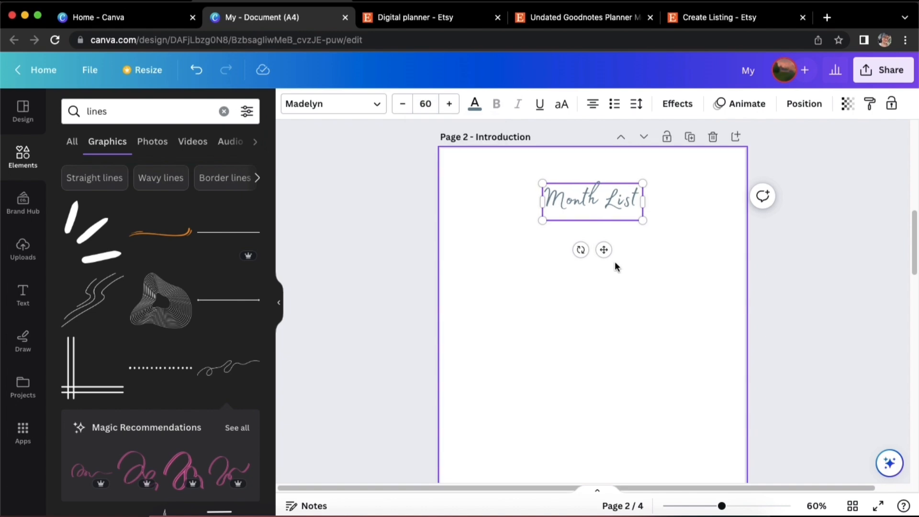
Give the Introduction page a light lavender background.
click(666, 314)
click(291, 104)
click(177, 177)
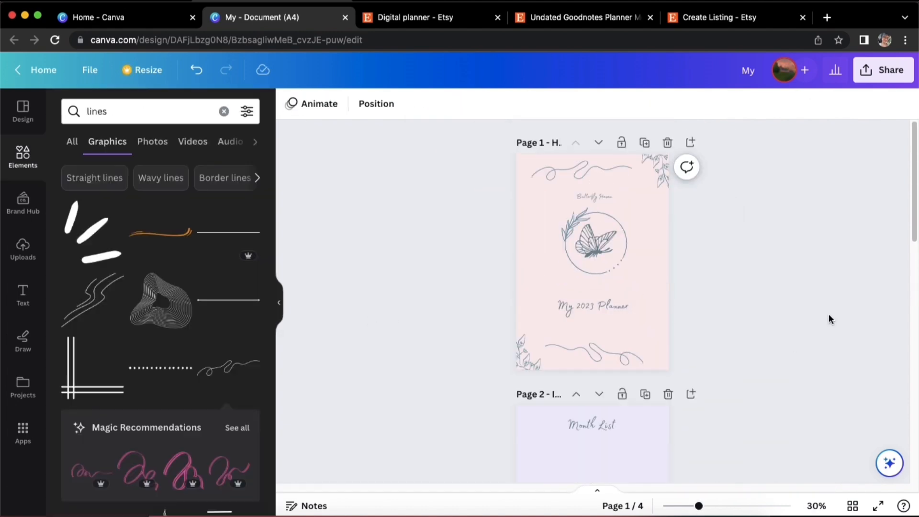
Search the document templates for "digital planner".
scroll(773, 415, up, 5)
scroll(773, 415, down, 5)
click(23, 111)
click(118, 111)
text(digital planner)
key(Return)
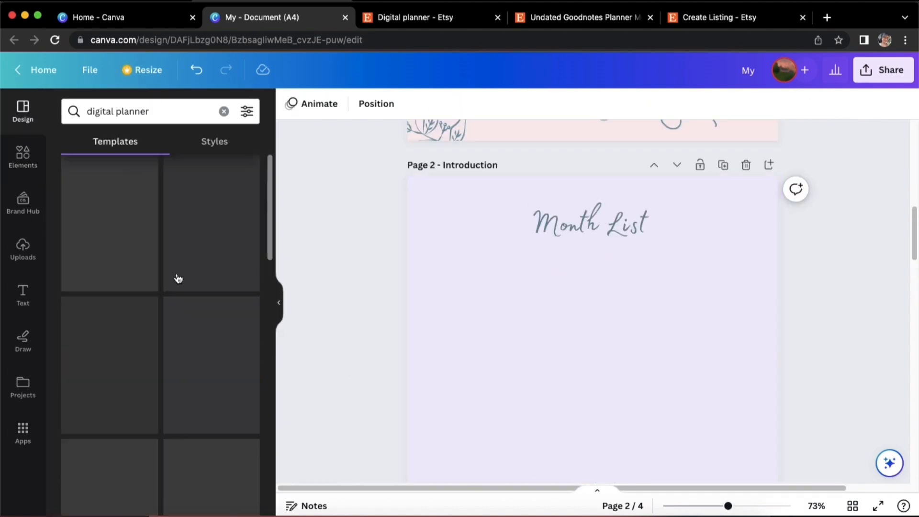
click(211, 225)
scroll(472, 244, up, 10)
click(472, 244)
scroll(472, 245, down, 5)
key(super+z)
Open the Minimalist Daily Weekly Monthly Planner Document template and use its monthly planner layout for page 2.
click(73, 110)
click(211, 357)
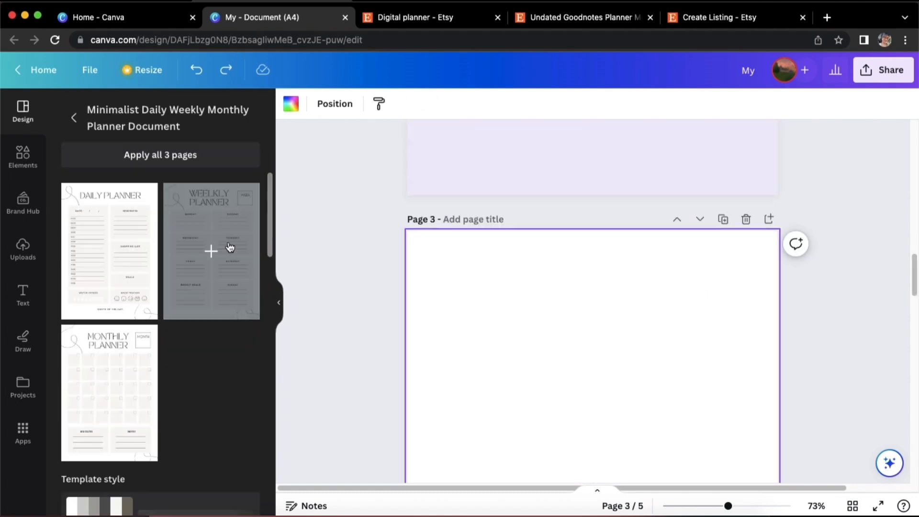
click(113, 378)
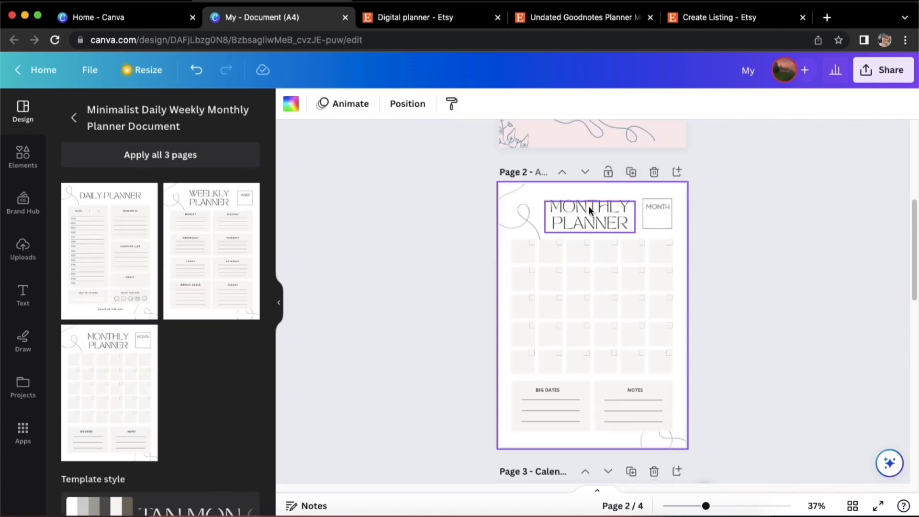
Restyle the page 2 heading as "Monthly Planner" in the Madelyn font without all capitals.
click(74, 290)
text(Mon)
key(super+a)
click(203, 106)
click(83, 203)
text(Mont)
click(562, 104)
text(hly Planner)
Set the font of the MONTH label on page 2 to Lora.
click(657, 207)
click(334, 104)
scroll(143, 194, down, 10)
click(125, 233)
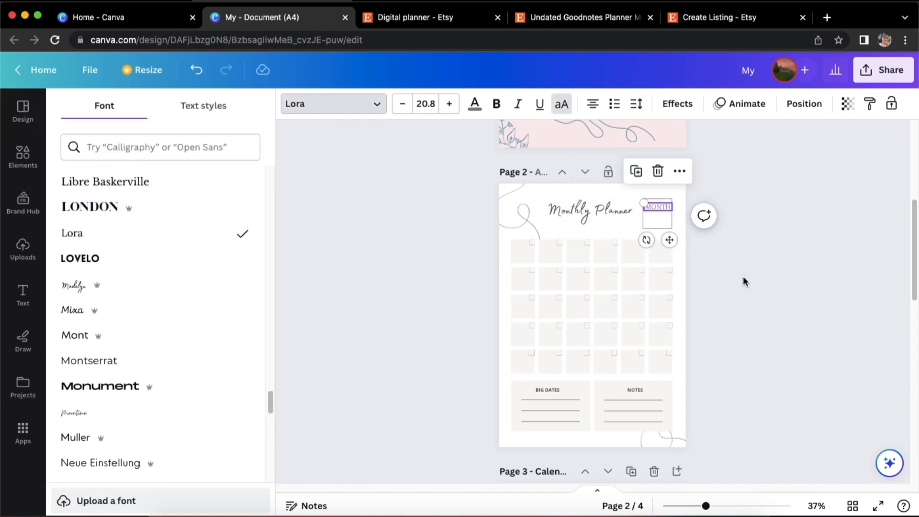
Rename the BIG DATES label to "IMPORTANT!" and set its font to Libre Baskerville.
click(550, 389)
double_click(545, 389)
text(IMPORTANT!)
click(352, 107)
click(164, 180)
Set the NOTES and MONTH labels to Libre Baskerville and adjust the MONTH label to fit its box.
click(635, 390)
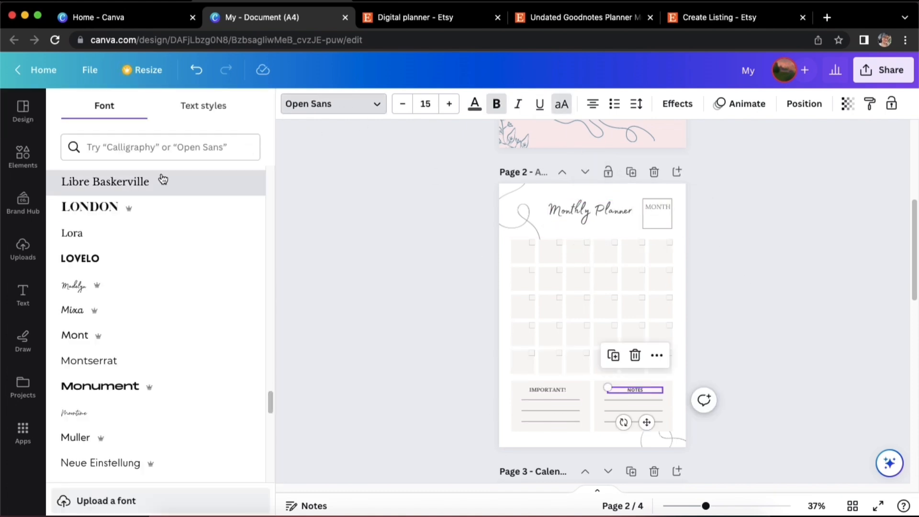
click(164, 180)
click(657, 208)
click(165, 180)
click(425, 104)
drag(668, 233, 668, 232)
click(811, 274)
Replace the swirl in the upper-left corner of page 2 with a pasted copy of the Hardcover's leaf graphic.
scroll(812, 274, down, 4)
scroll(669, 354, up, 8)
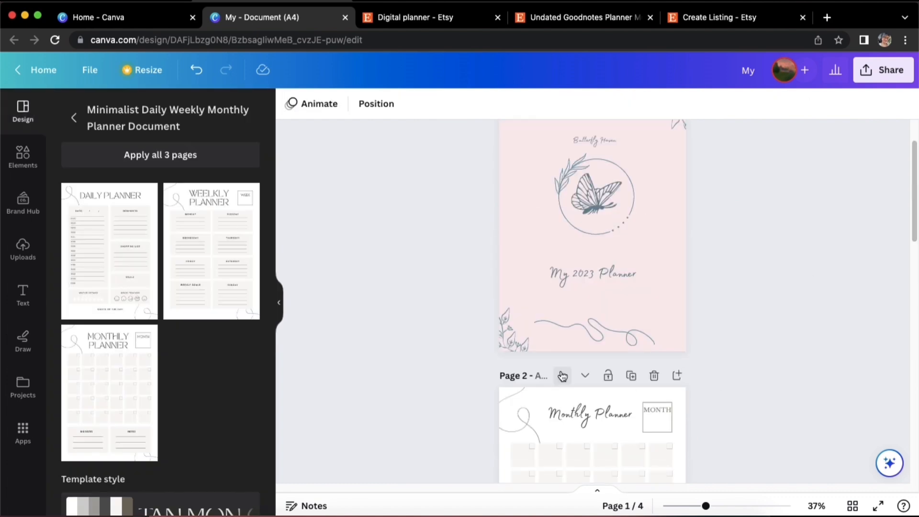
scroll(622, 359, down, 4)
click(523, 225)
key(Delete)
key(super+v)
drag(525, 418, 536, 183)
mouse_move(528, 284)
mouse_down()
mouse_move(461, 197)
mouse_move(479, 159)
mouse_move(474, 146)
mouse_up()
Recolour the leaf graphic in the upper-left corner of page 2 to grey.
click(291, 104)
click(75, 181)
click(82, 235)
Try a different fill colour on the calendar grid squares of page 2 and undo it.
click(578, 259)
click(578, 259)
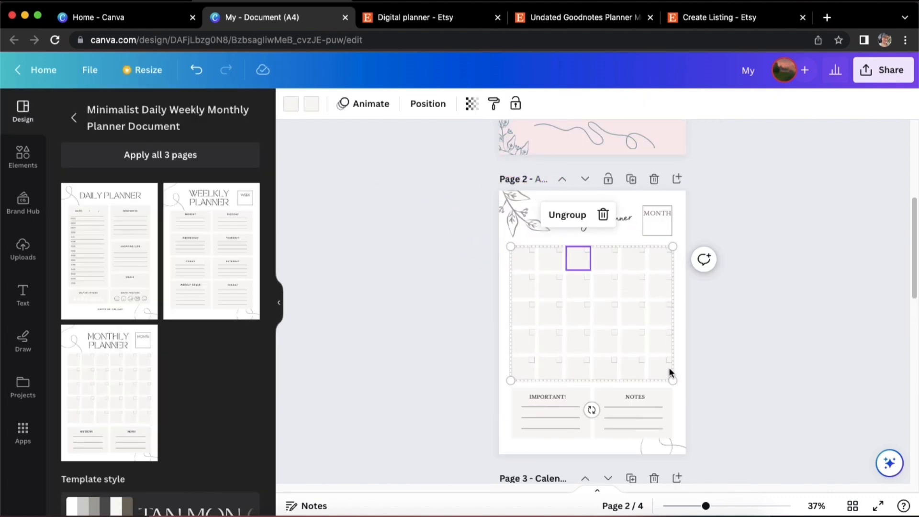
click(670, 367)
click(291, 104)
click(212, 181)
key(super+z)
Set the background of page 2 to a very pale off-white custom colour.
click(504, 268)
click(291, 104)
click(178, 216)
click(75, 181)
drag(90, 271, 75, 242)
drag(101, 320, 201, 319)
click(792, 291)
Review the Hardcover and the planner pages that follow it in the document.
scroll(793, 293, up, 5)
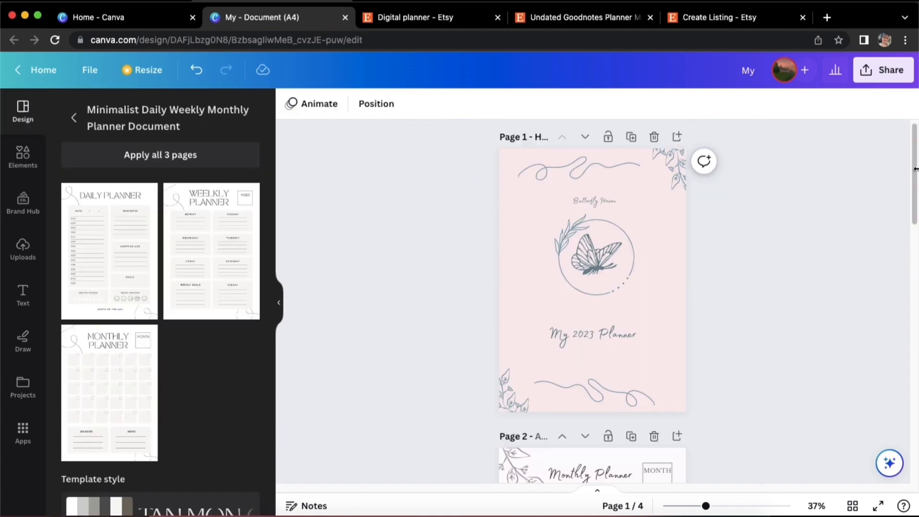
click(23, 156)
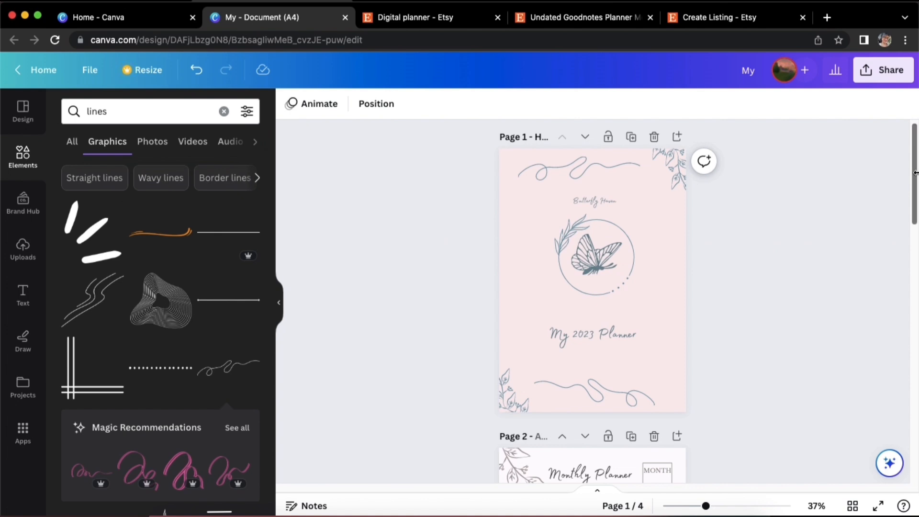
drag(915, 173, 914, 244)
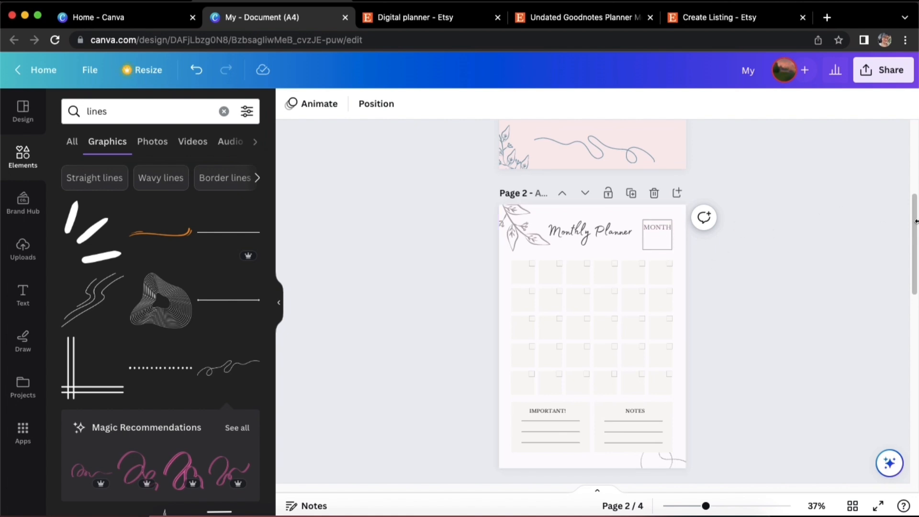
drag(915, 227, 913, 153)
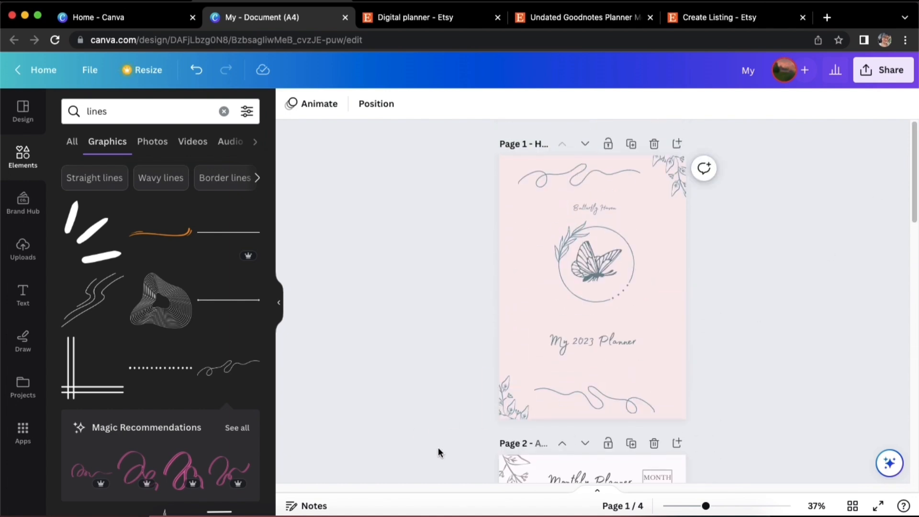
drag(915, 203, 915, 356)
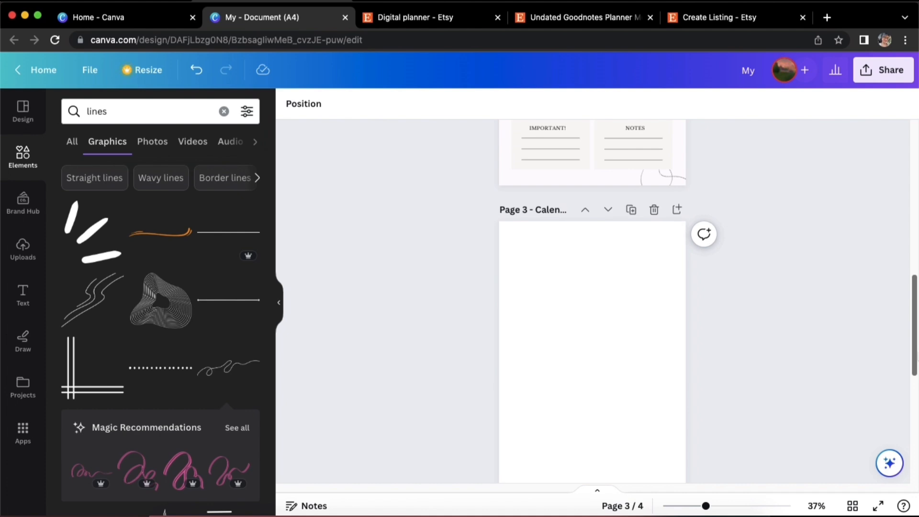
drag(915, 356, 905, 204)
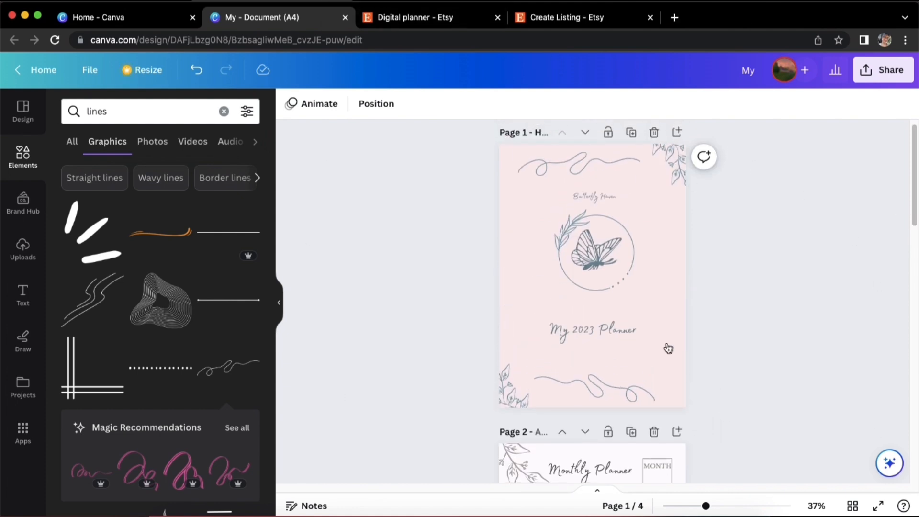
Check the photo requirements on the Etsy listing creation page, then return to the planner document in Canva.
middle_click(542, 21)
click(542, 19)
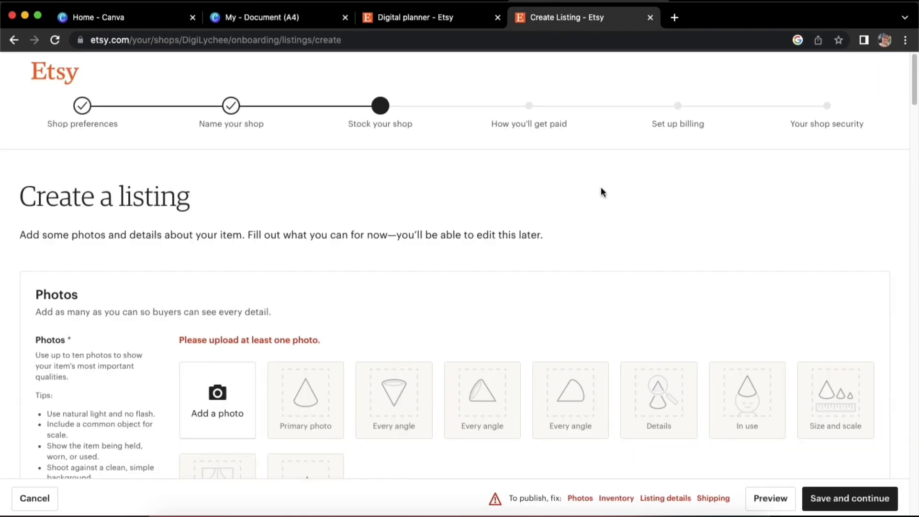
scroll(716, 211, down, 3)
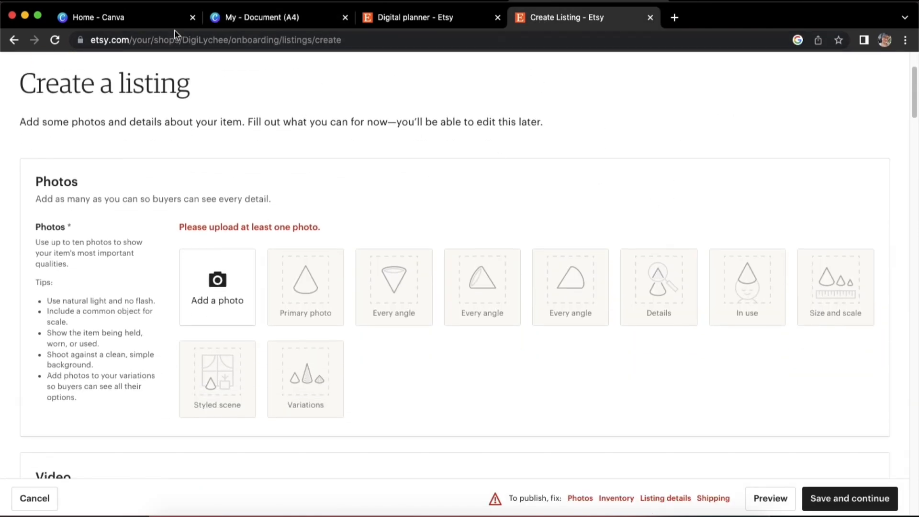
click(214, 20)
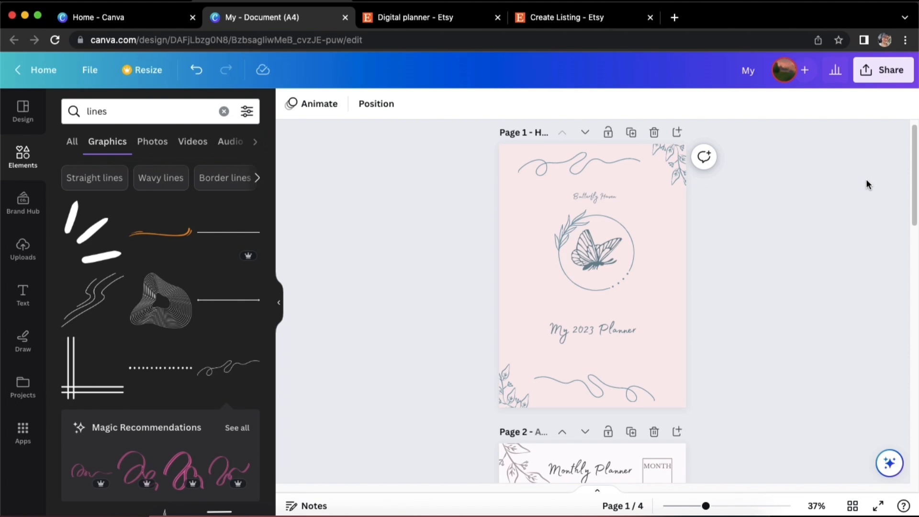
Download only page 1, the Hardcover, as a PNG by excluding pages 2, 3 and 4.
click(878, 71)
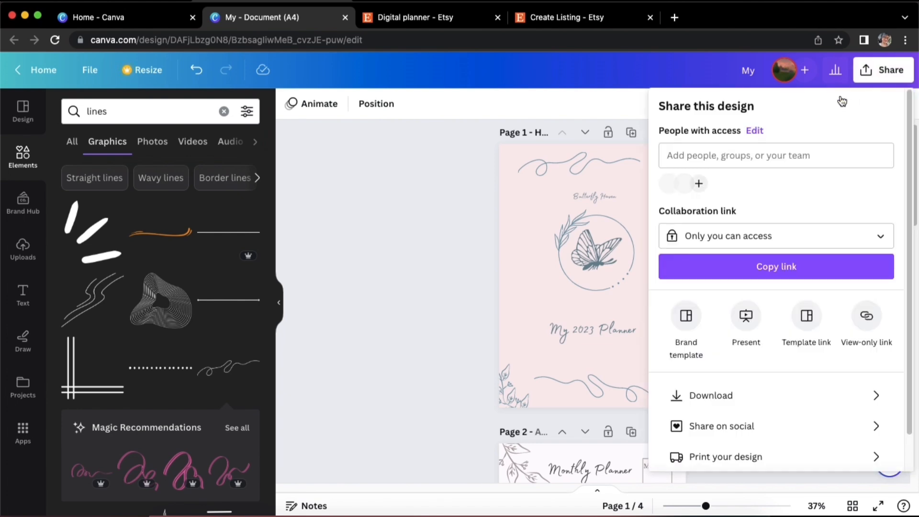
click(763, 239)
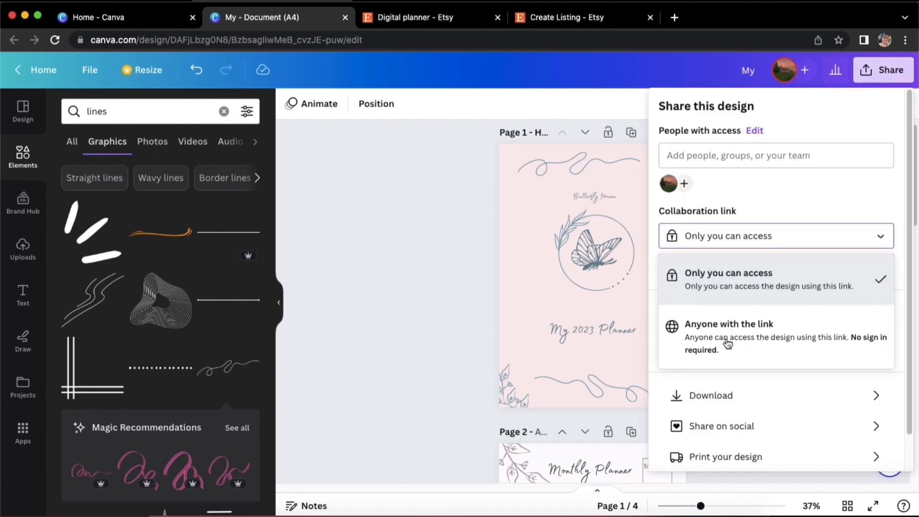
click(741, 396)
click(778, 302)
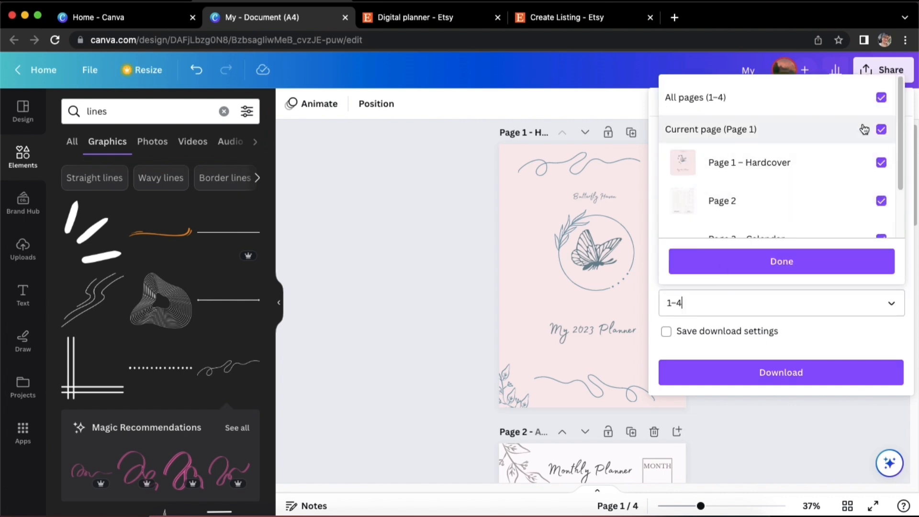
click(881, 201)
scroll(881, 201, down, 1)
click(881, 214)
scroll(885, 211, down, 1)
click(883, 211)
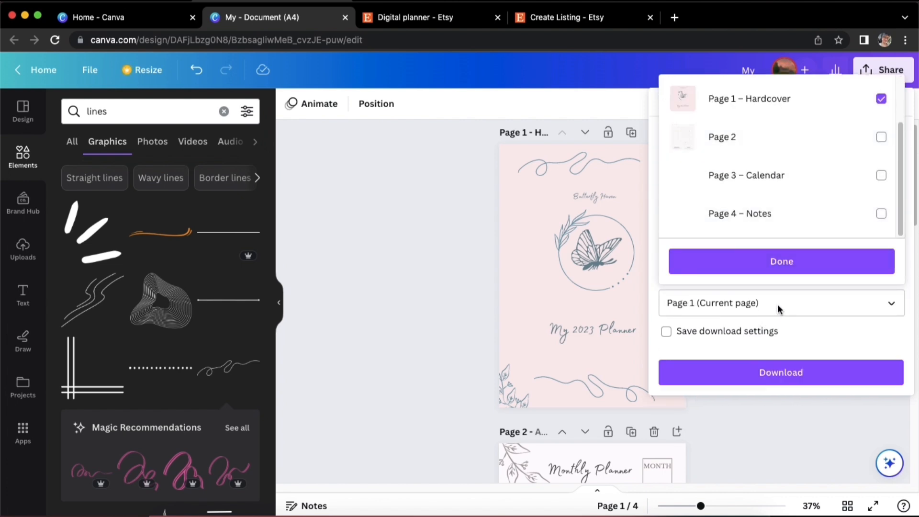
click(777, 302)
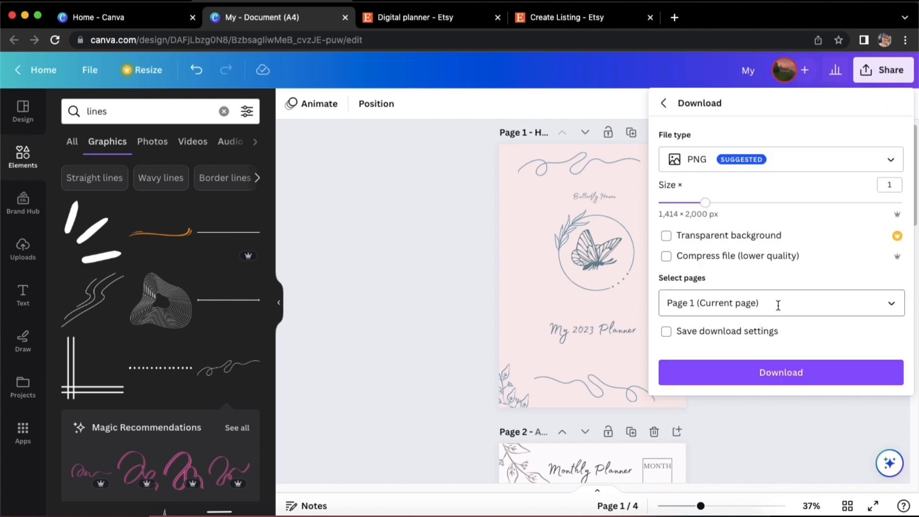
click(745, 375)
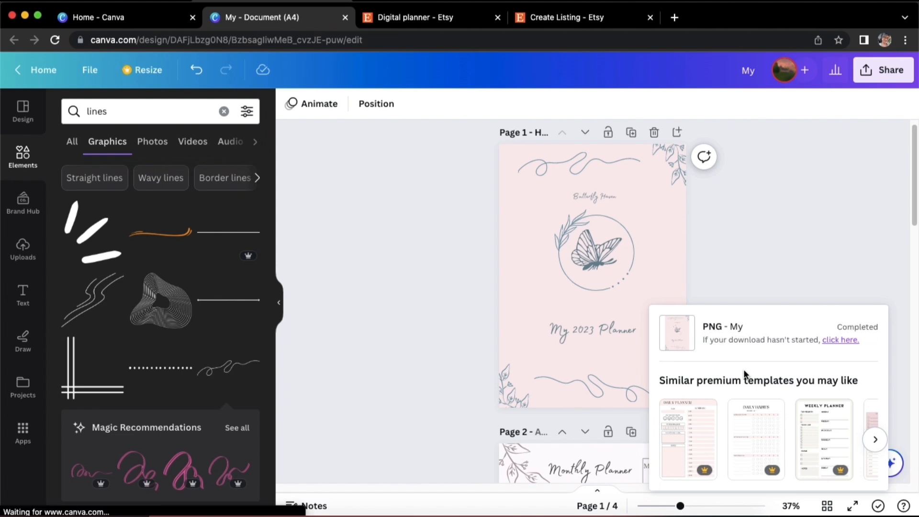
click(377, 287)
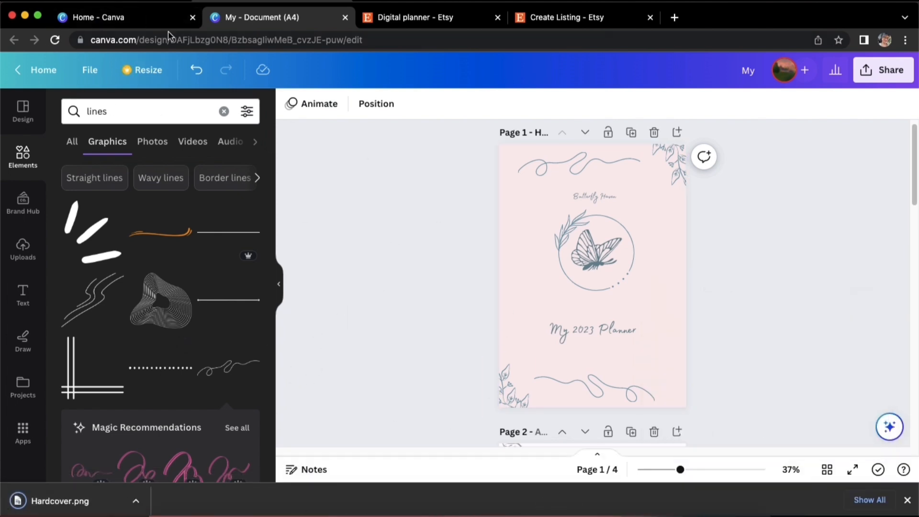
Create a new 500 × 500 px Logo design from the Canva home page and upload Hardcover.png into it.
click(140, 18)
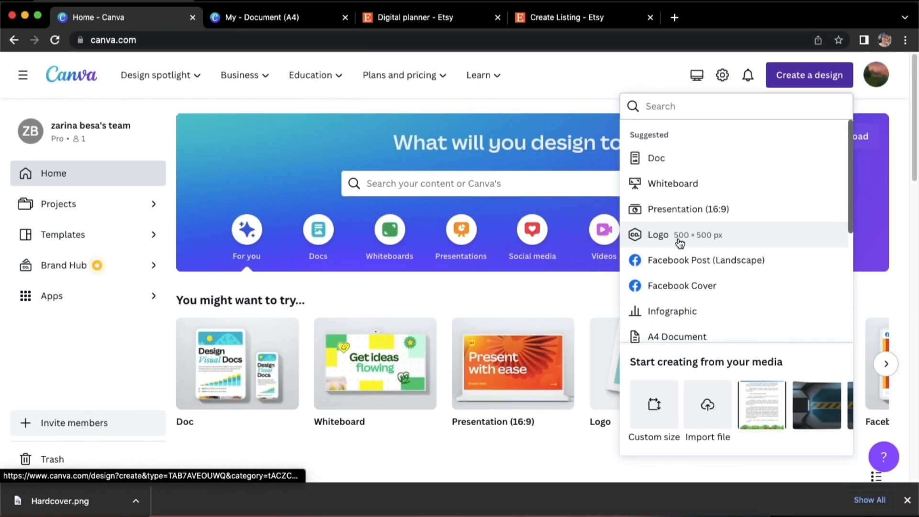
click(704, 241)
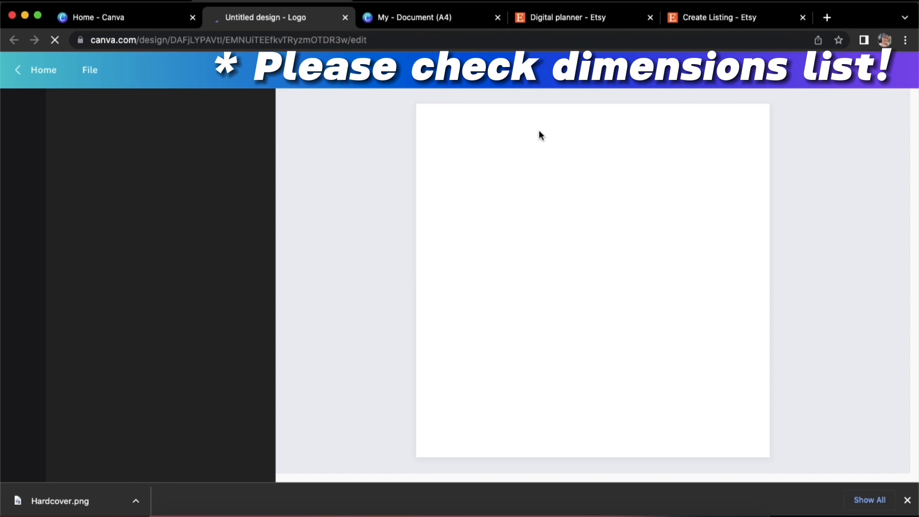
click(23, 248)
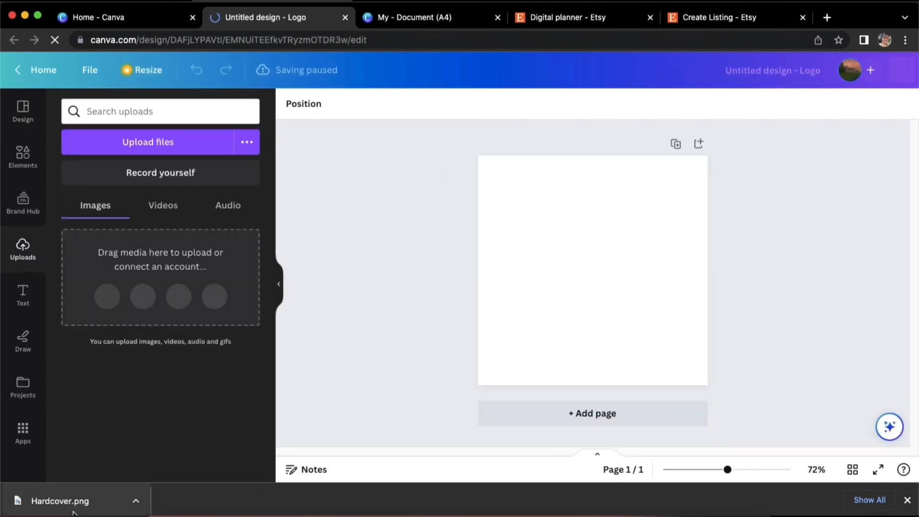
drag(73, 510, 139, 363)
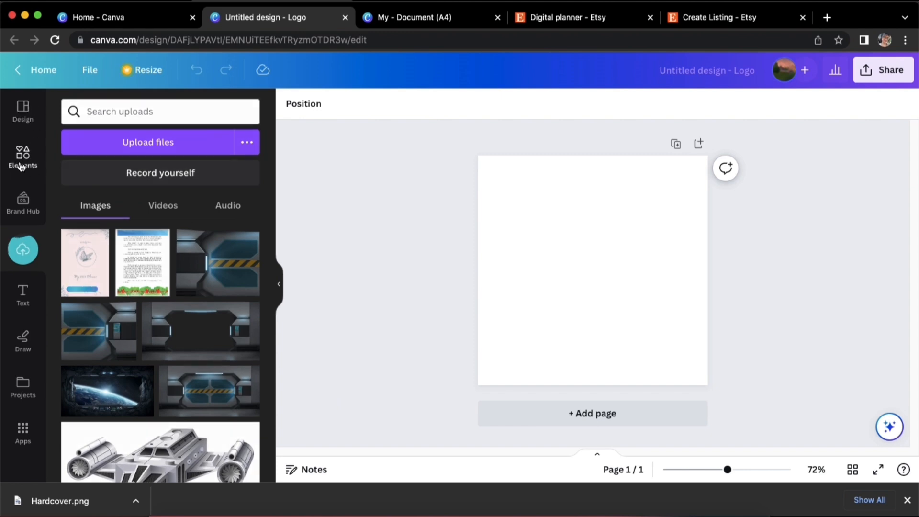
Place the Hardcover image on the canvas and search the elements for "phone frame", limited to frames.
click(21, 164)
click(175, 108)
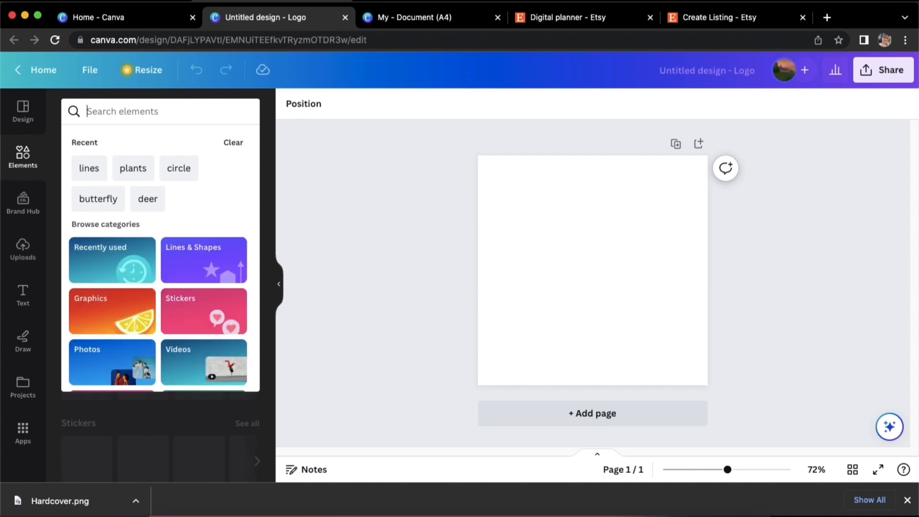
text(phone)
key(Return)
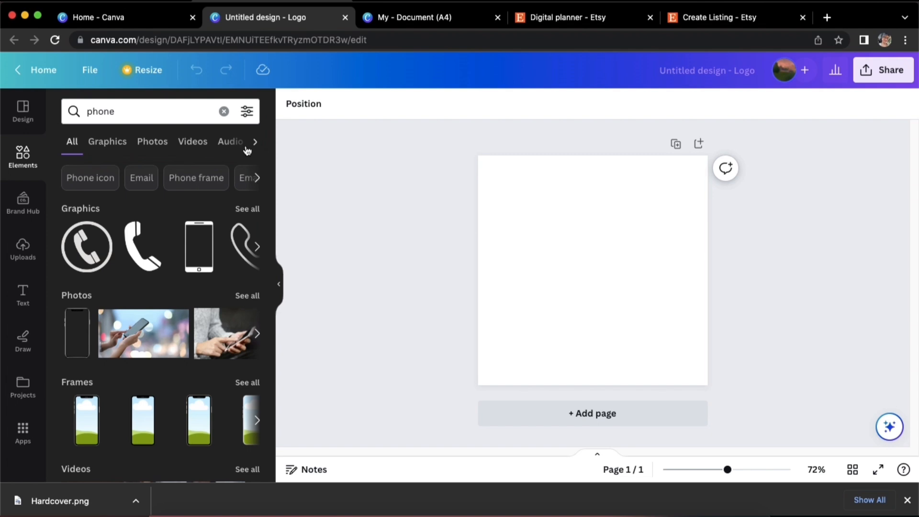
scroll(242, 162, down, 4)
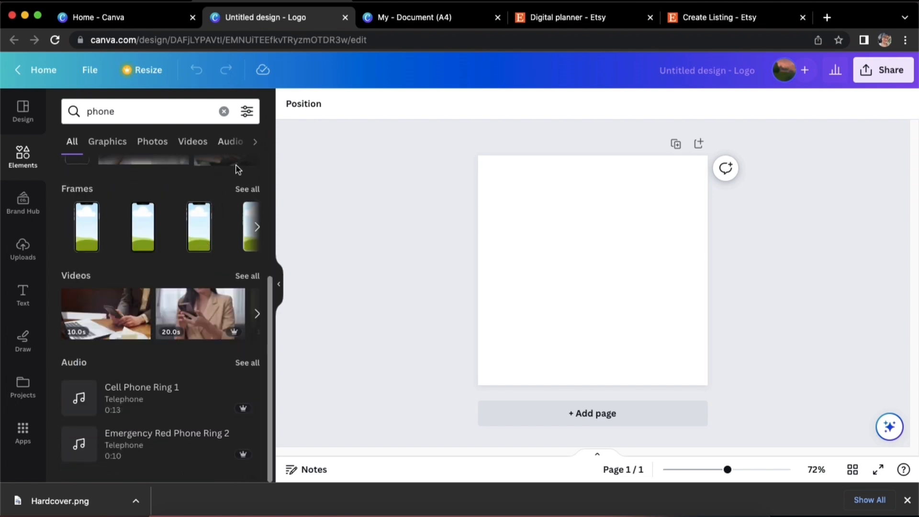
click(255, 141)
click(206, 145)
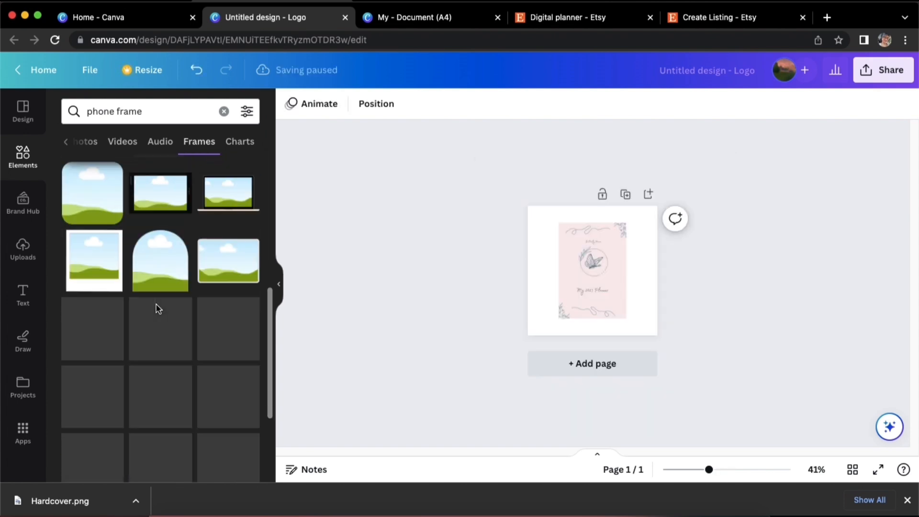
Add a phone frame to the canvas and fill it with the Hardcover image.
scroll(159, 309, up, 7)
drag(92, 254, 549, 263)
drag(596, 273, 599, 318)
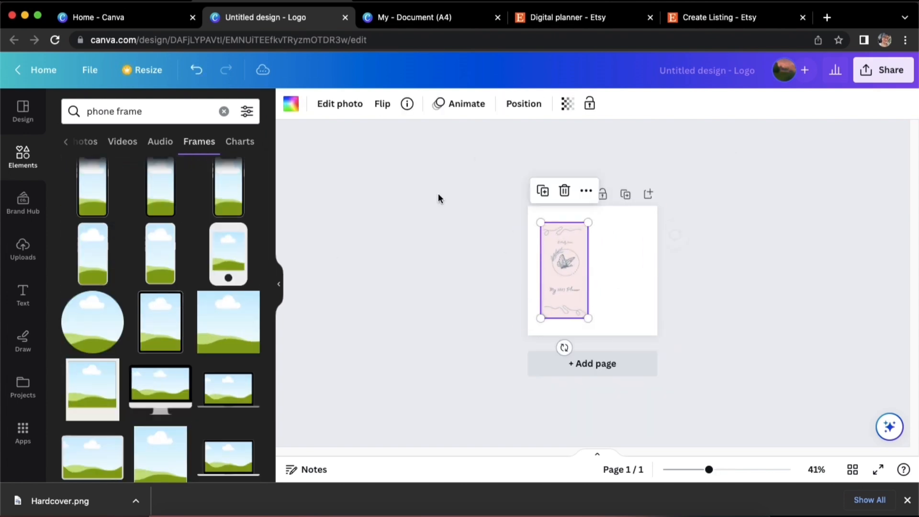
click(433, 291)
Set the page background to the brownish grey #928585 and move the phone mockup slightly upward.
click(617, 257)
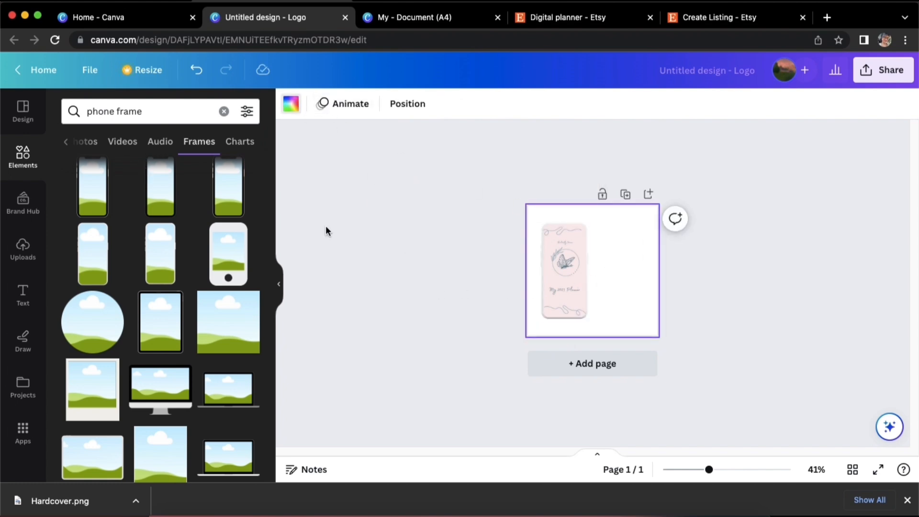
click(74, 180)
drag(132, 279, 87, 271)
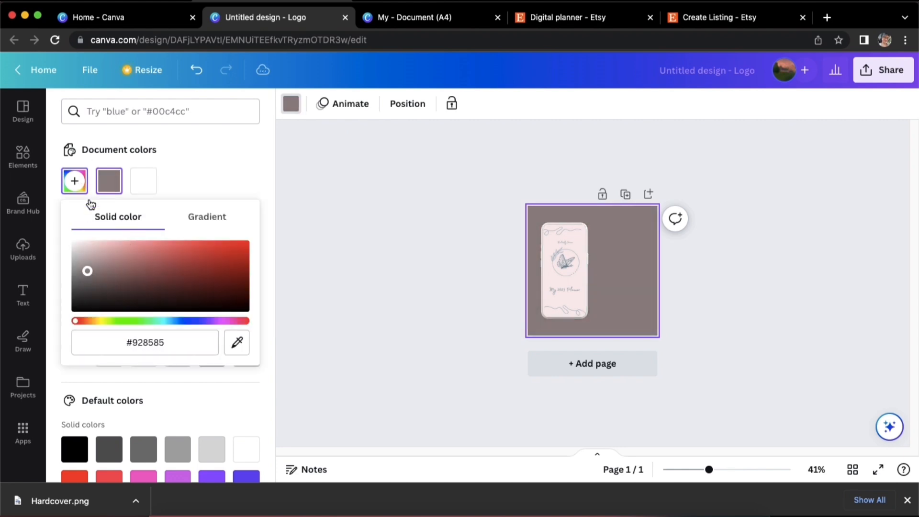
click(178, 153)
click(292, 104)
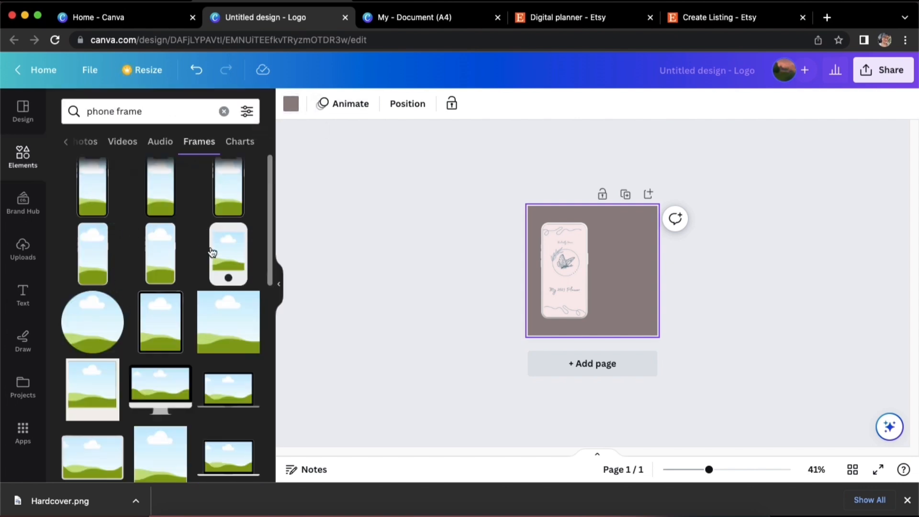
click(406, 279)
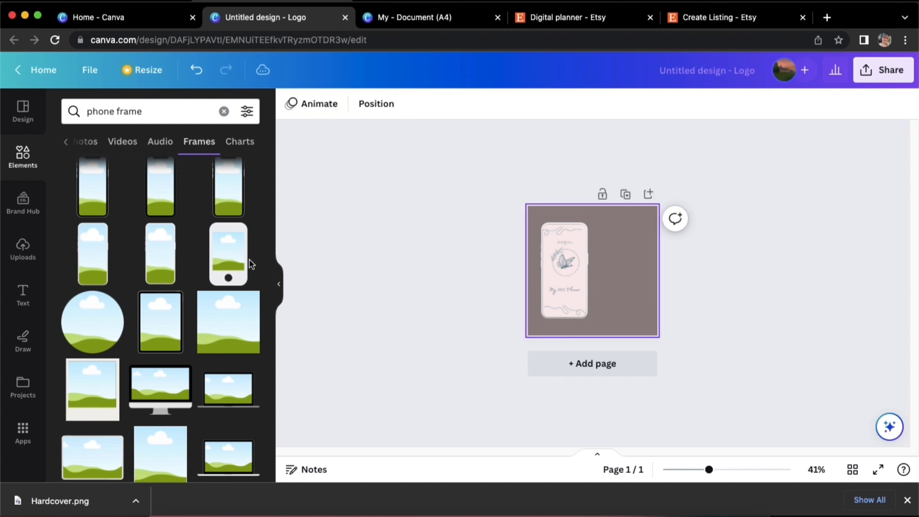
mouse_move(569, 281)
mouse_down()
mouse_move(615, 273)
mouse_move(571, 277)
mouse_up()
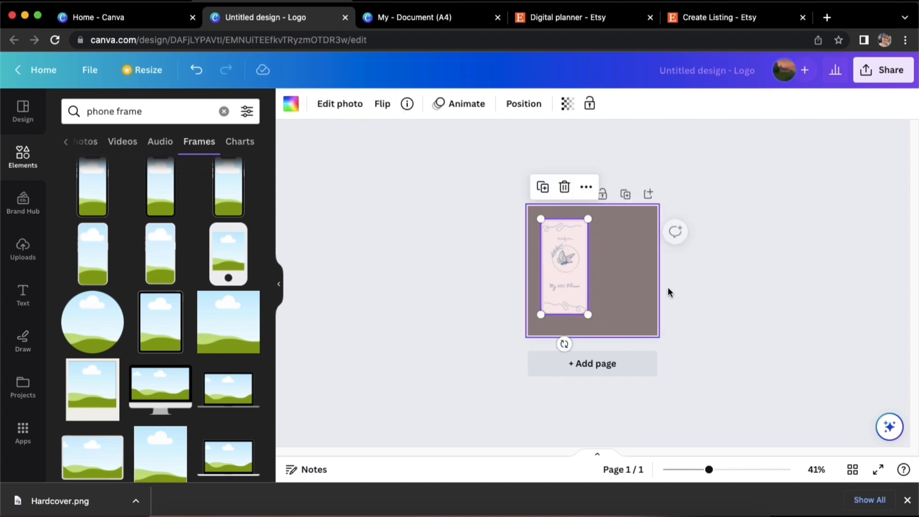
click(669, 290)
Add the texts "Butterfly Haven" and "2023 Digital Planner" beside the phone, with the latter in Madelyn at size 57.
click(19, 293)
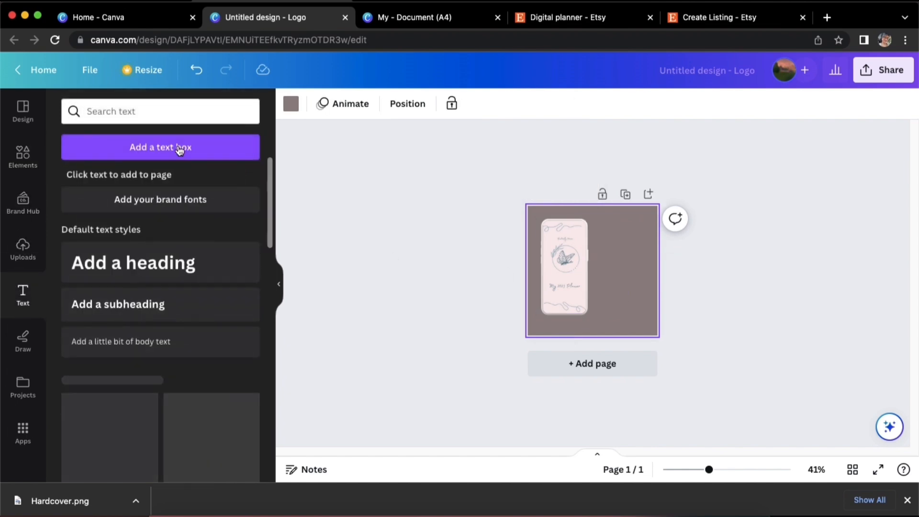
click(113, 263)
click(334, 103)
text(m)
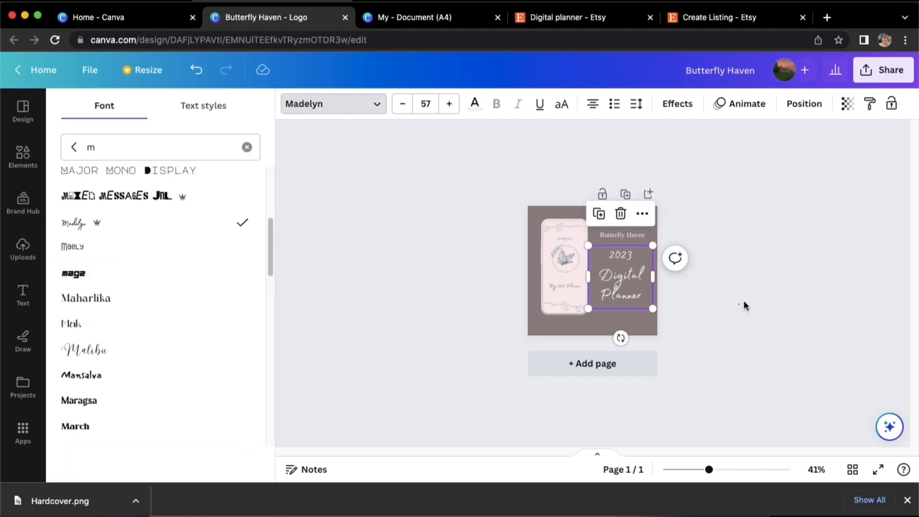
click(744, 305)
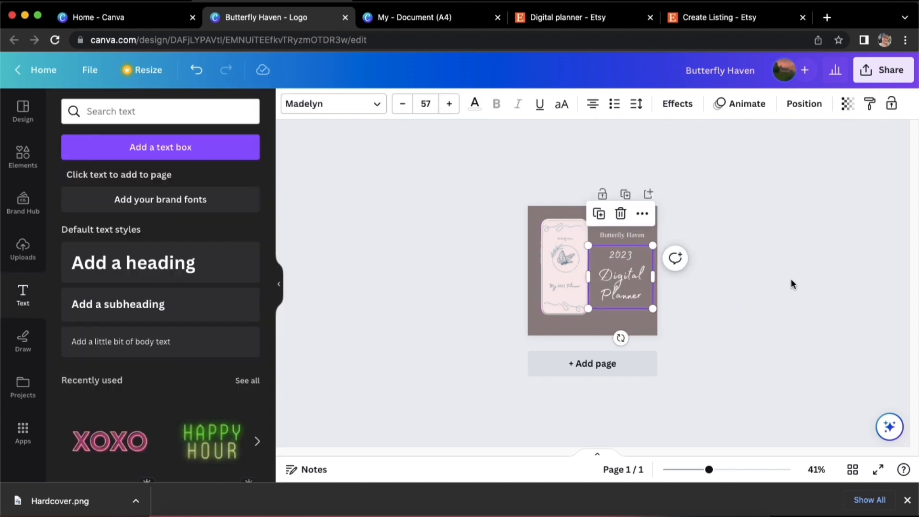
click(794, 282)
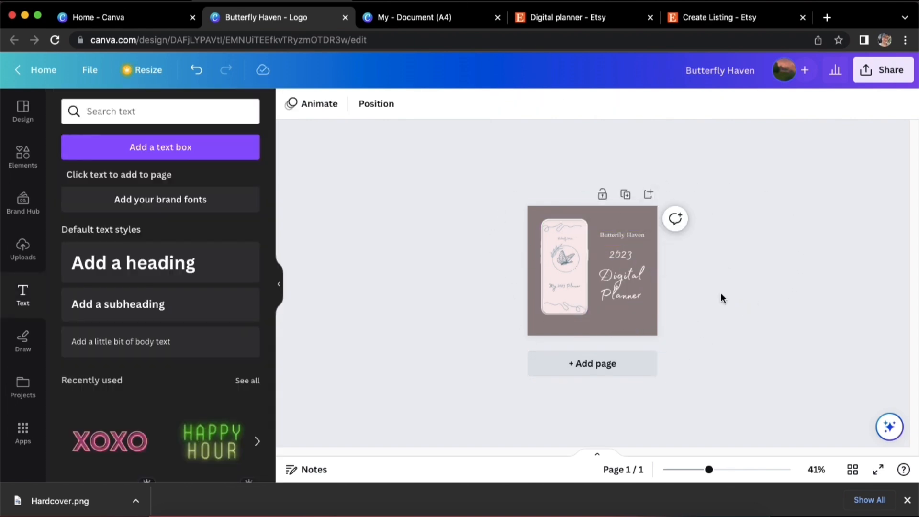
Download the Butterfly Haven mockup design as a PNG.
click(883, 69)
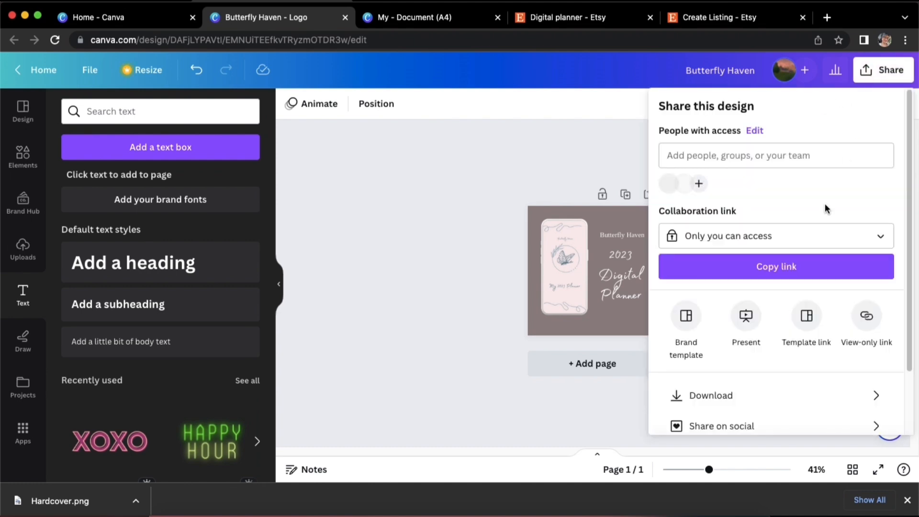
click(761, 400)
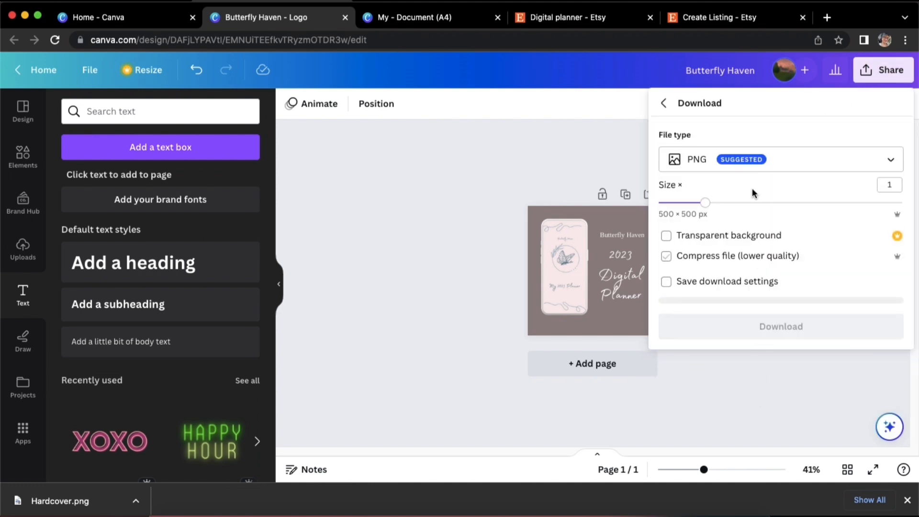
click(758, 334)
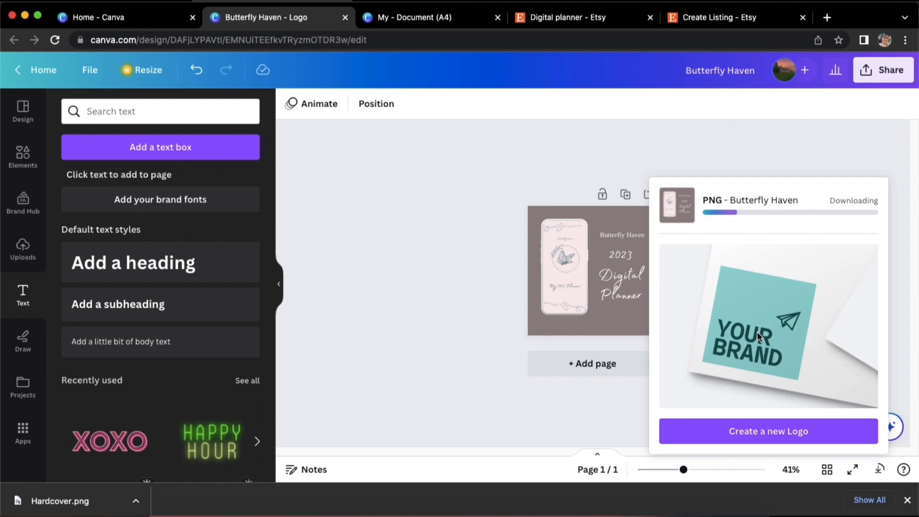
Switch to the Etsy listing form and upload the downloaded Butterfly Haven image as the primary photo.
click(708, 18)
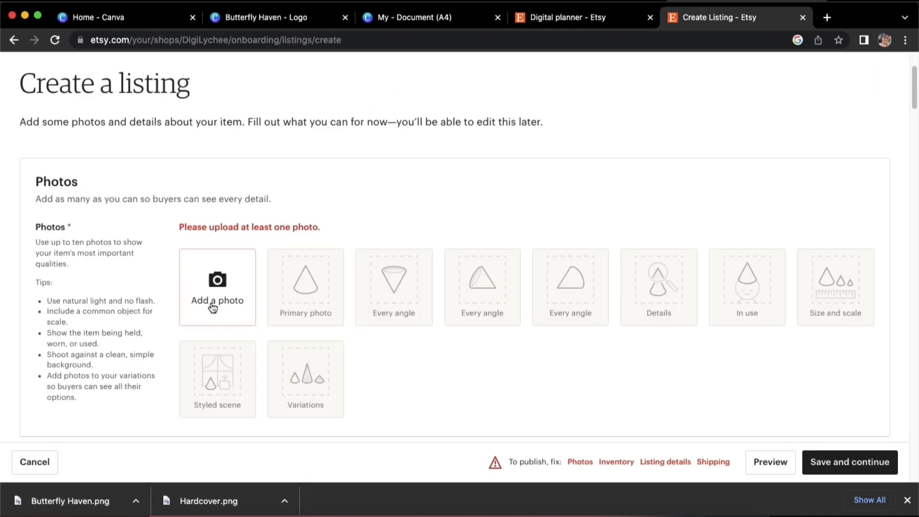
click(213, 308)
click(246, 117)
click(251, 149)
scroll(348, 268, down, 5)
double_click(349, 285)
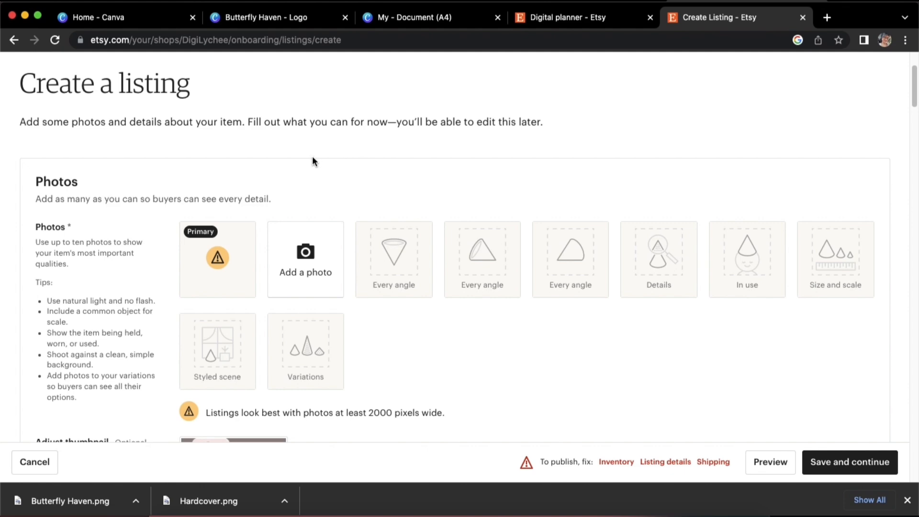
Examine the uploaded listing photo, its thumbnail preview and the advice on recommended photo width.
scroll(266, 211, down, 7)
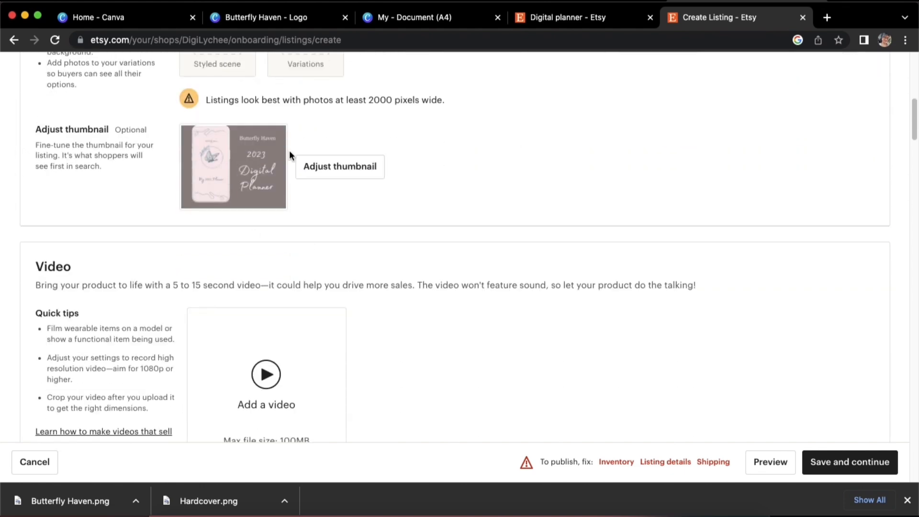
scroll(339, 156, up, 3)
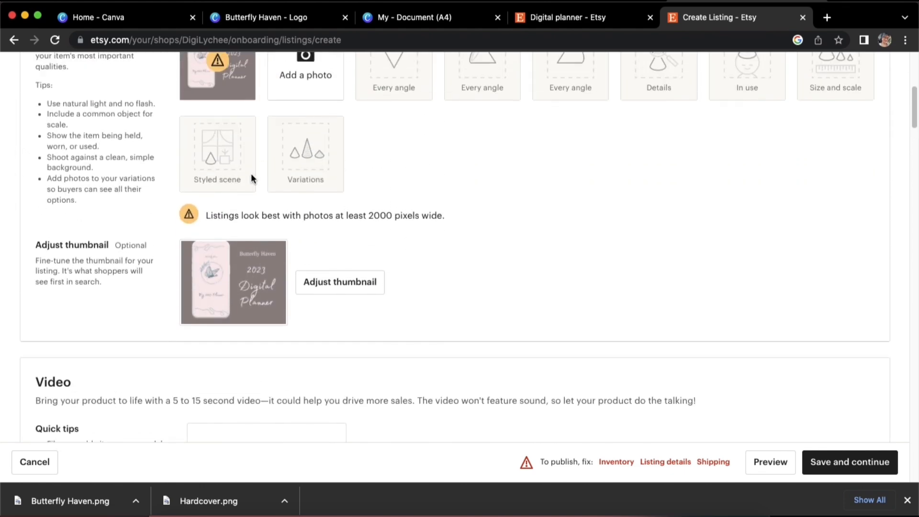
scroll(306, 240, up, 5)
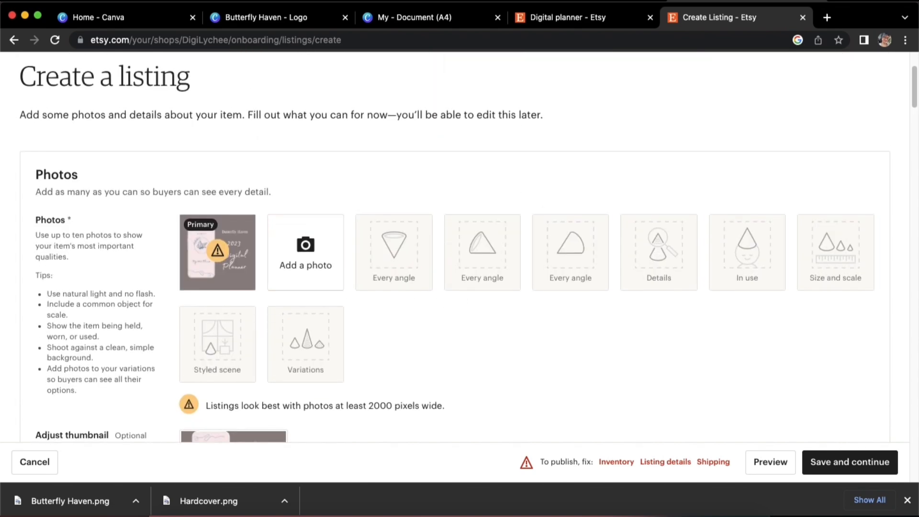
scroll(486, 158, down, 5)
drag(364, 232, 434, 230)
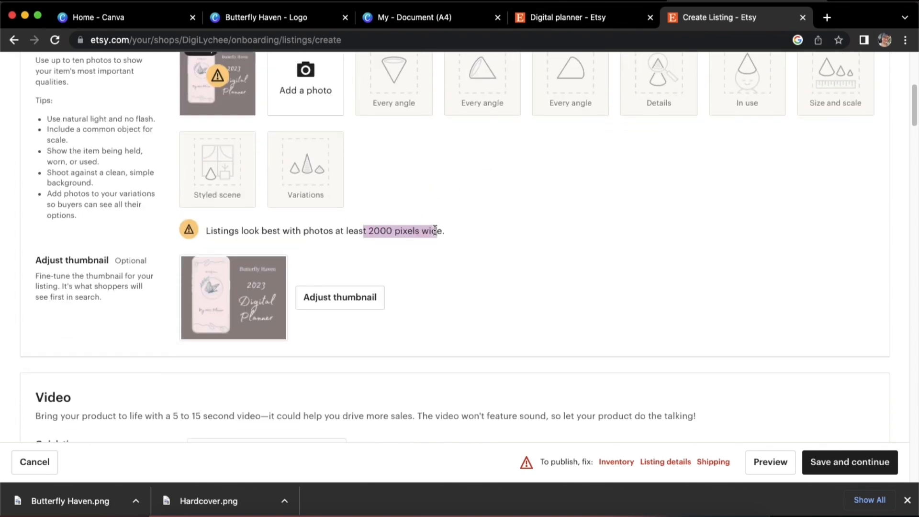
click(433, 232)
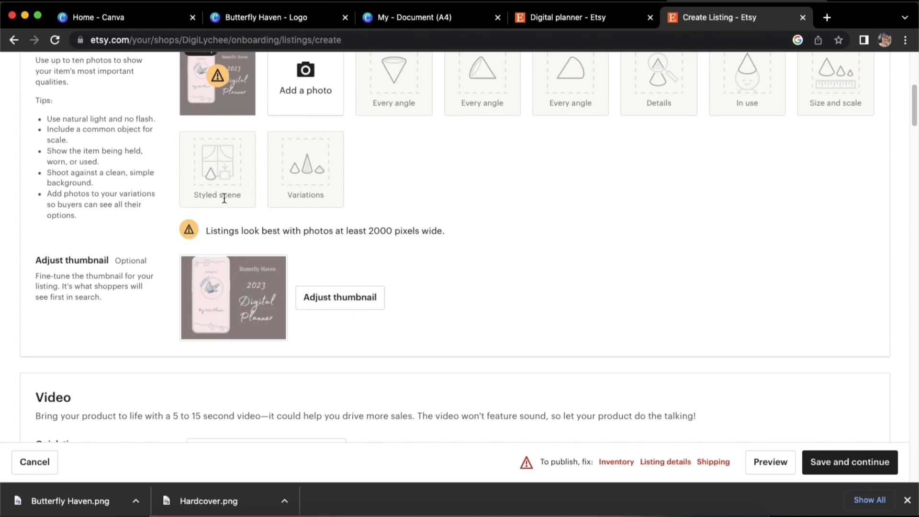
drag(229, 232, 437, 230)
click(436, 231)
scroll(511, 227, up, 2)
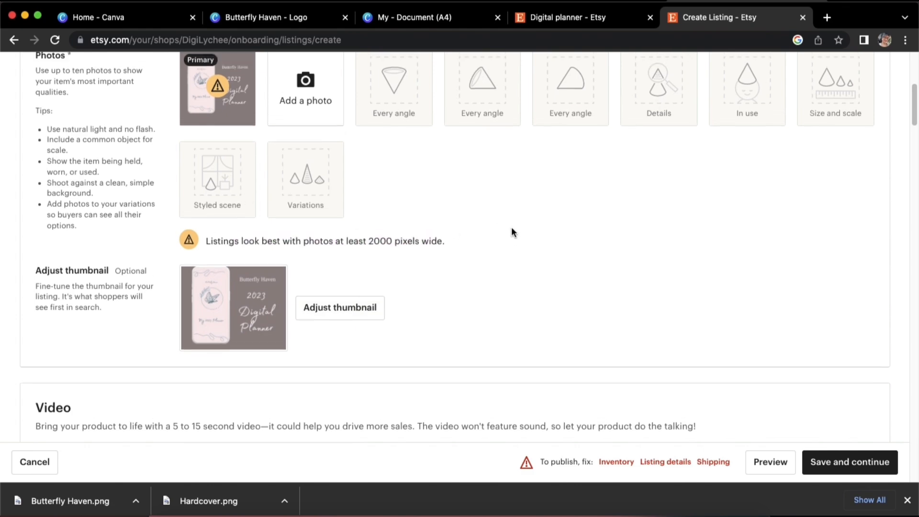
scroll(553, 207, up, 3)
Fill in the listing details: title "Butterfly Haven Digital Planner 2023", "I did", "A finished product", "2020 - 2023", category Planner Templates.
scroll(552, 208, down, 5)
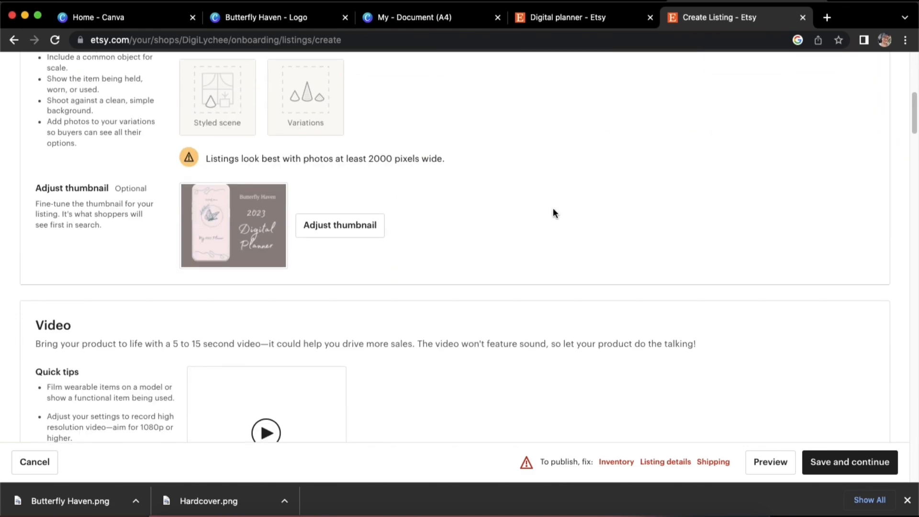
scroll(553, 207, down, 8)
scroll(553, 212, down, 2)
click(530, 176)
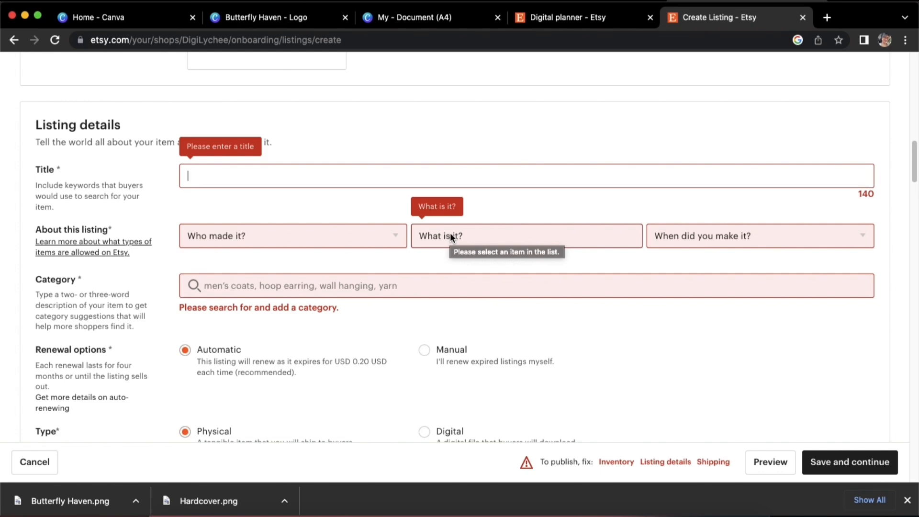
text(Butterfly Haven Digital Planner 2023)
click(360, 237)
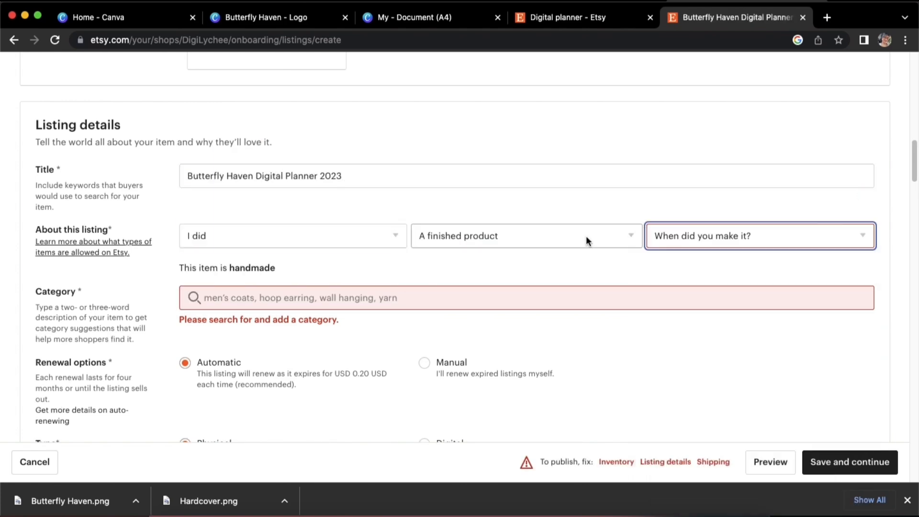
click(701, 286)
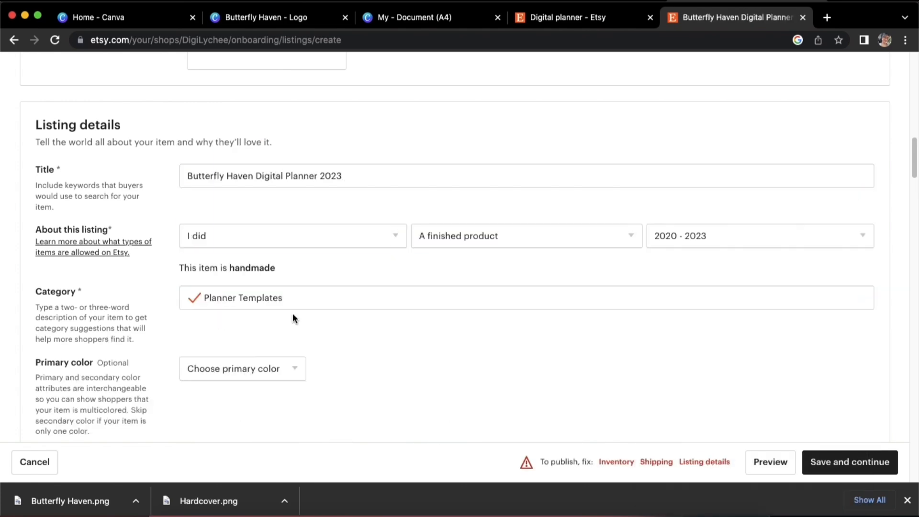
Set the listing's primary color to Pink and its secondary color to "I offer more than one".
scroll(293, 318, down, 3)
click(243, 235)
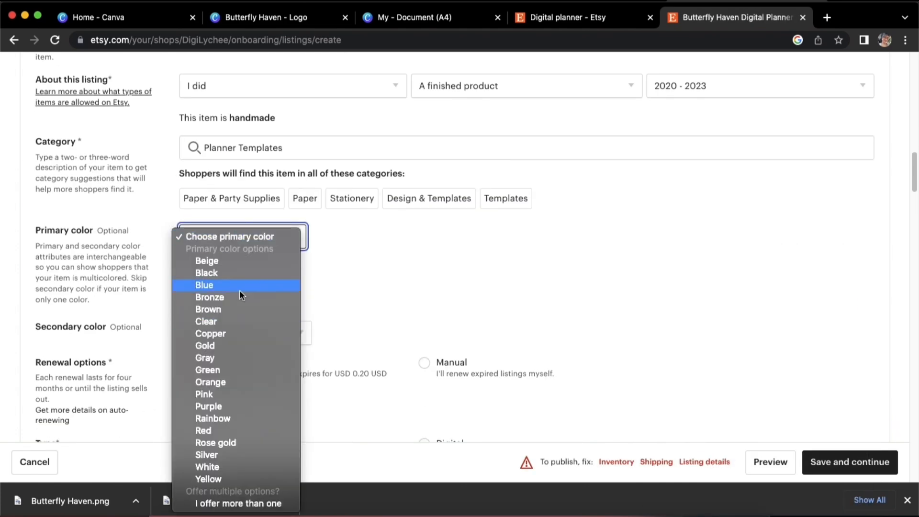
click(216, 394)
scroll(380, 341, down, 1)
click(258, 323)
click(249, 503)
Set the listing's type to Digital, as a file that buyers will download.
scroll(335, 325, down, 4)
click(388, 339)
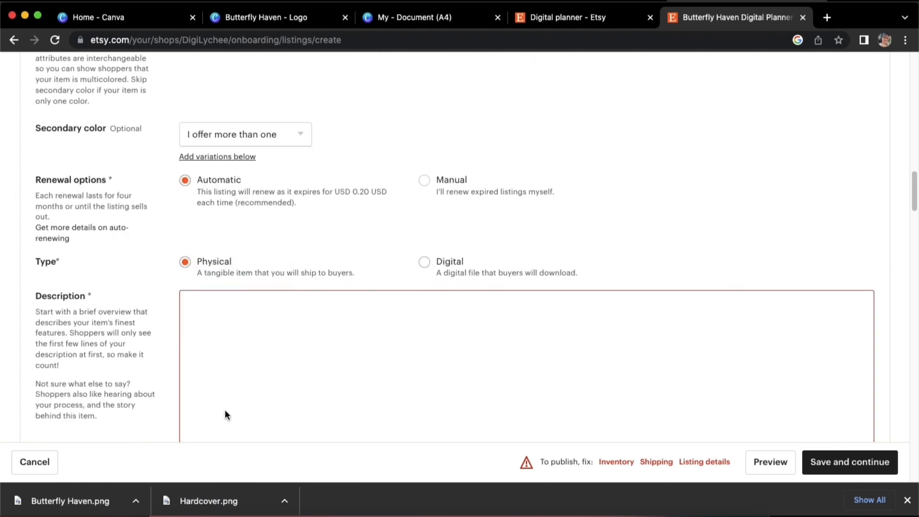
click(424, 245)
click(345, 362)
scroll(548, 265, up, 10)
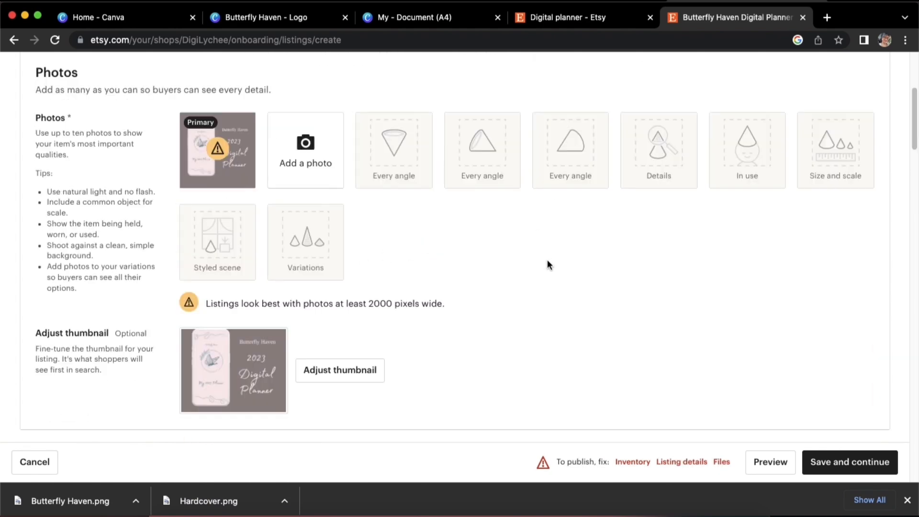